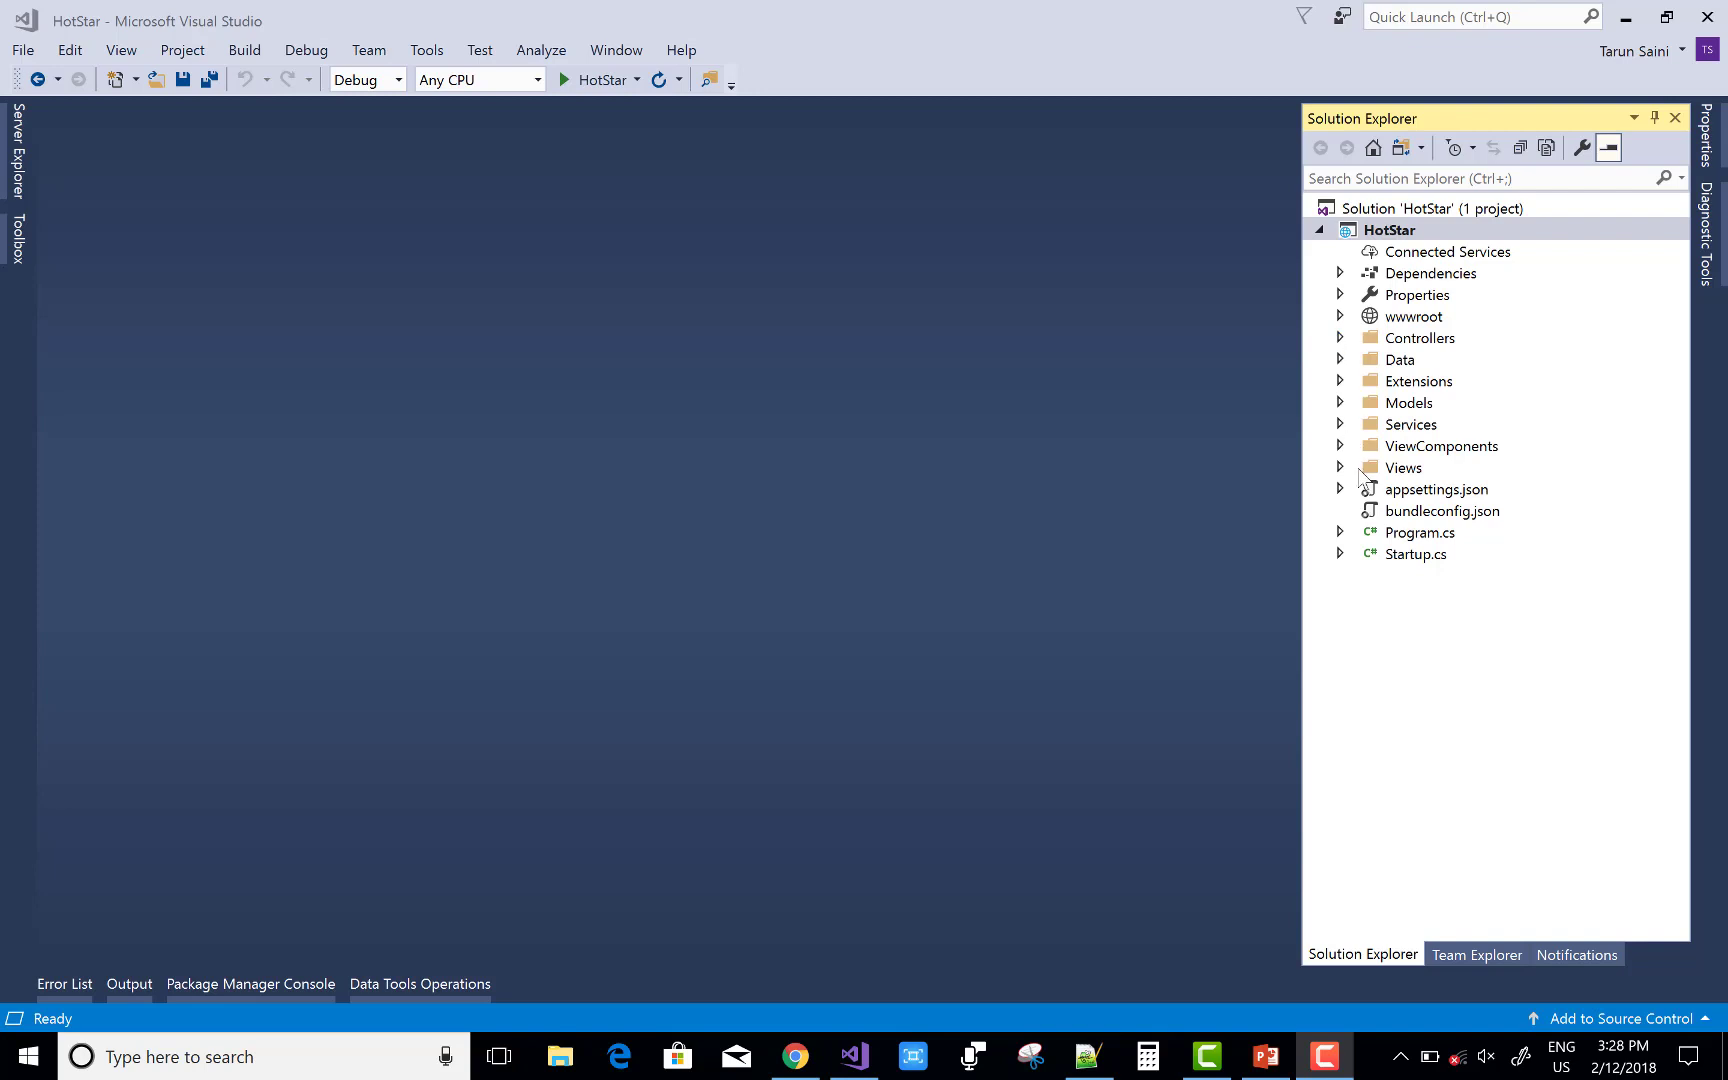
Step: Run and stop the HotStar app, then view the categories table rows in the database explorer
{"action": "left_click", "coordinate": [604, 82]}
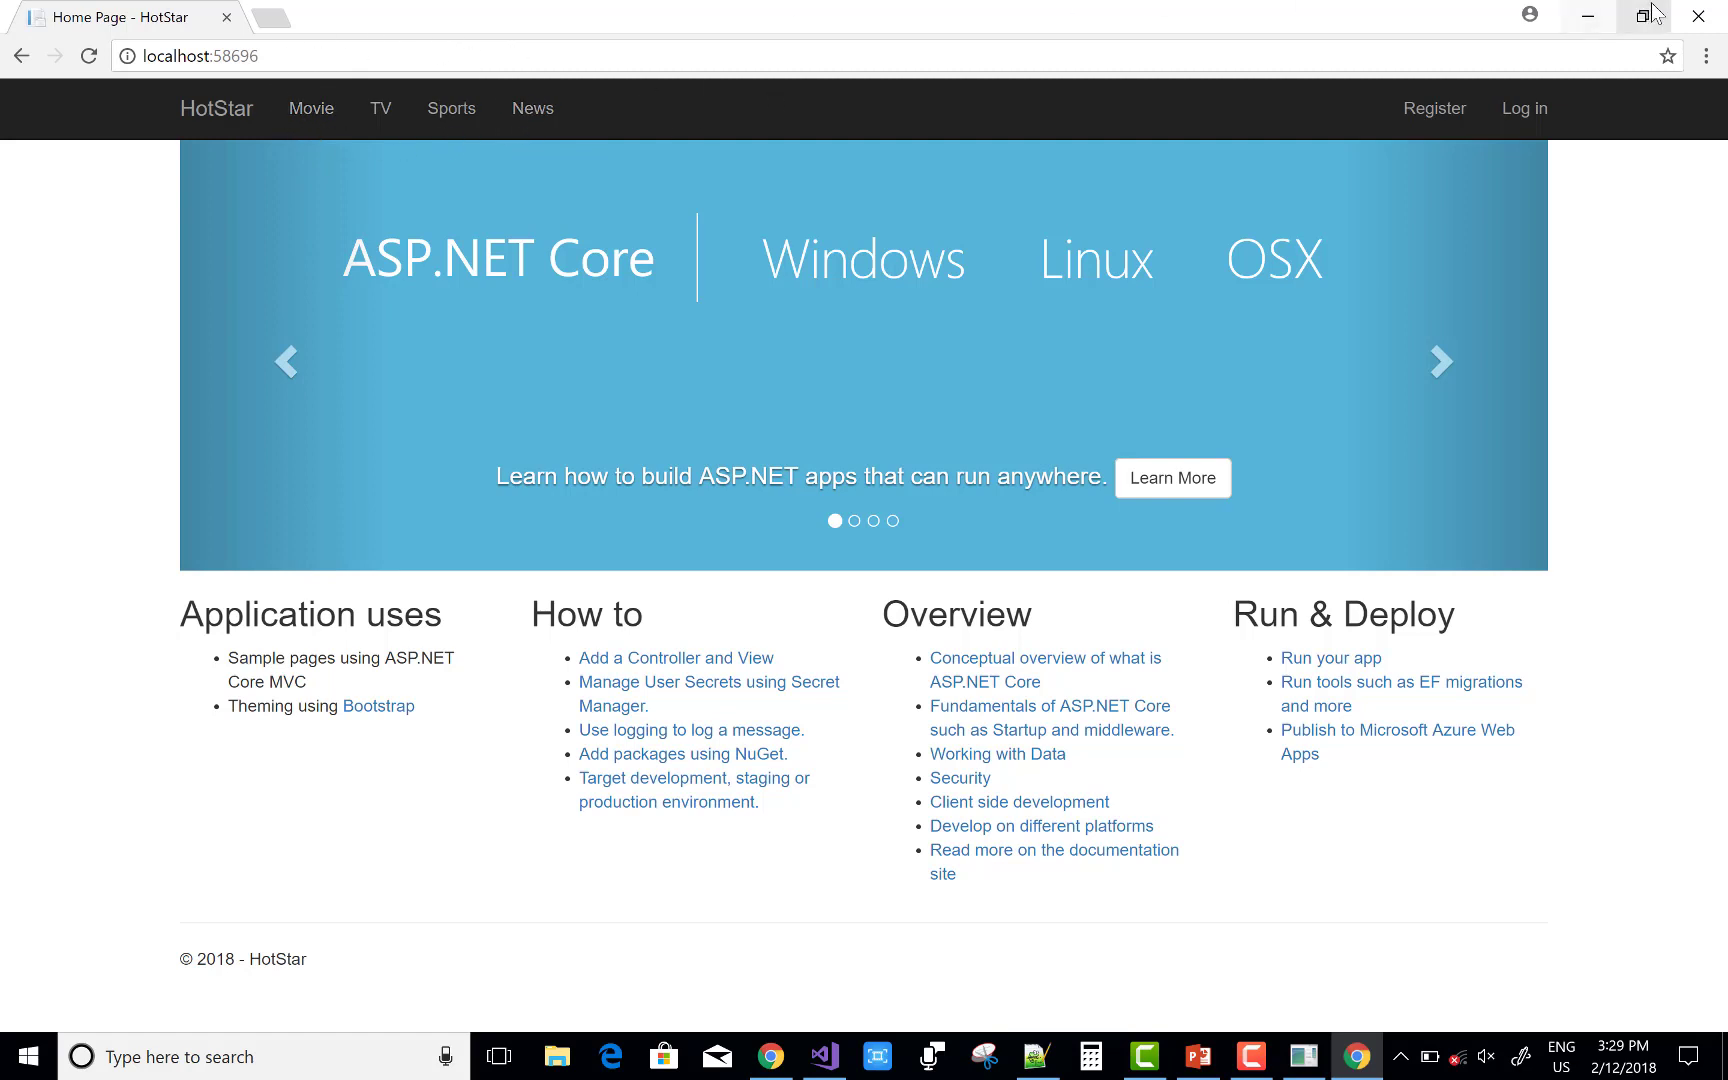
{"action": "left_click", "coordinate": [1698, 16]}
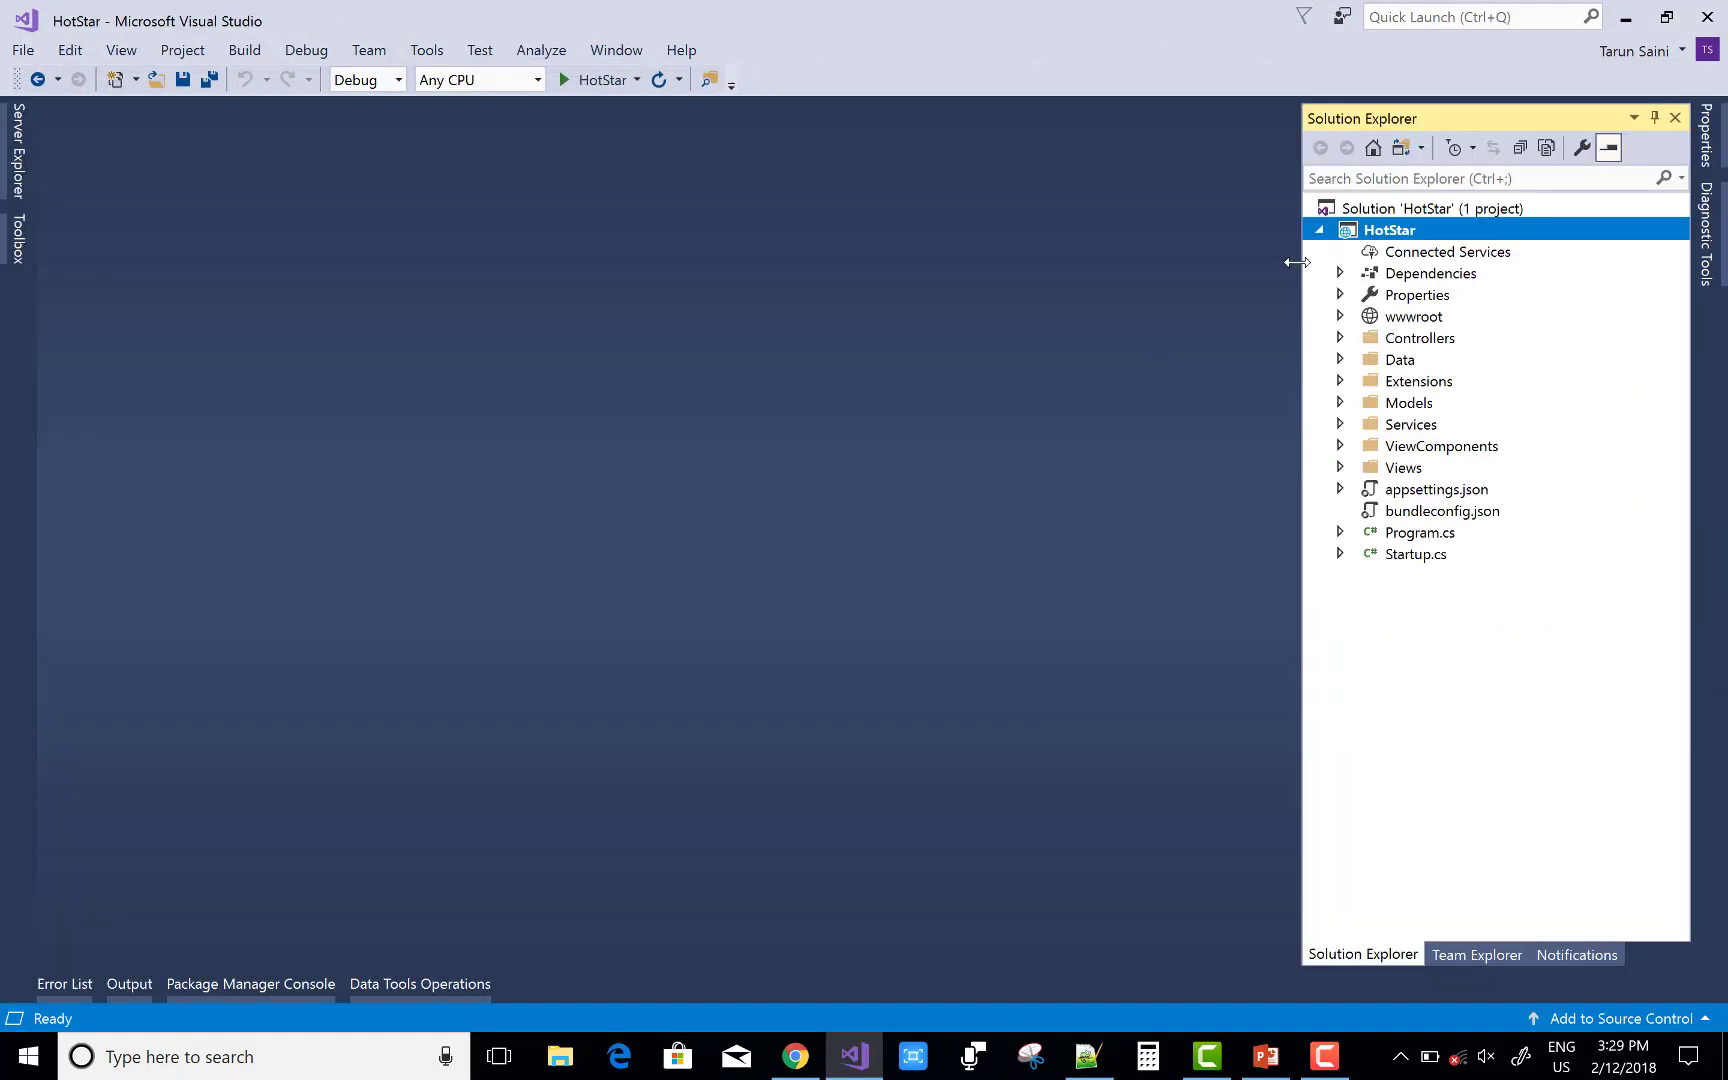
{"action": "left_click", "coordinate": [18, 149]}
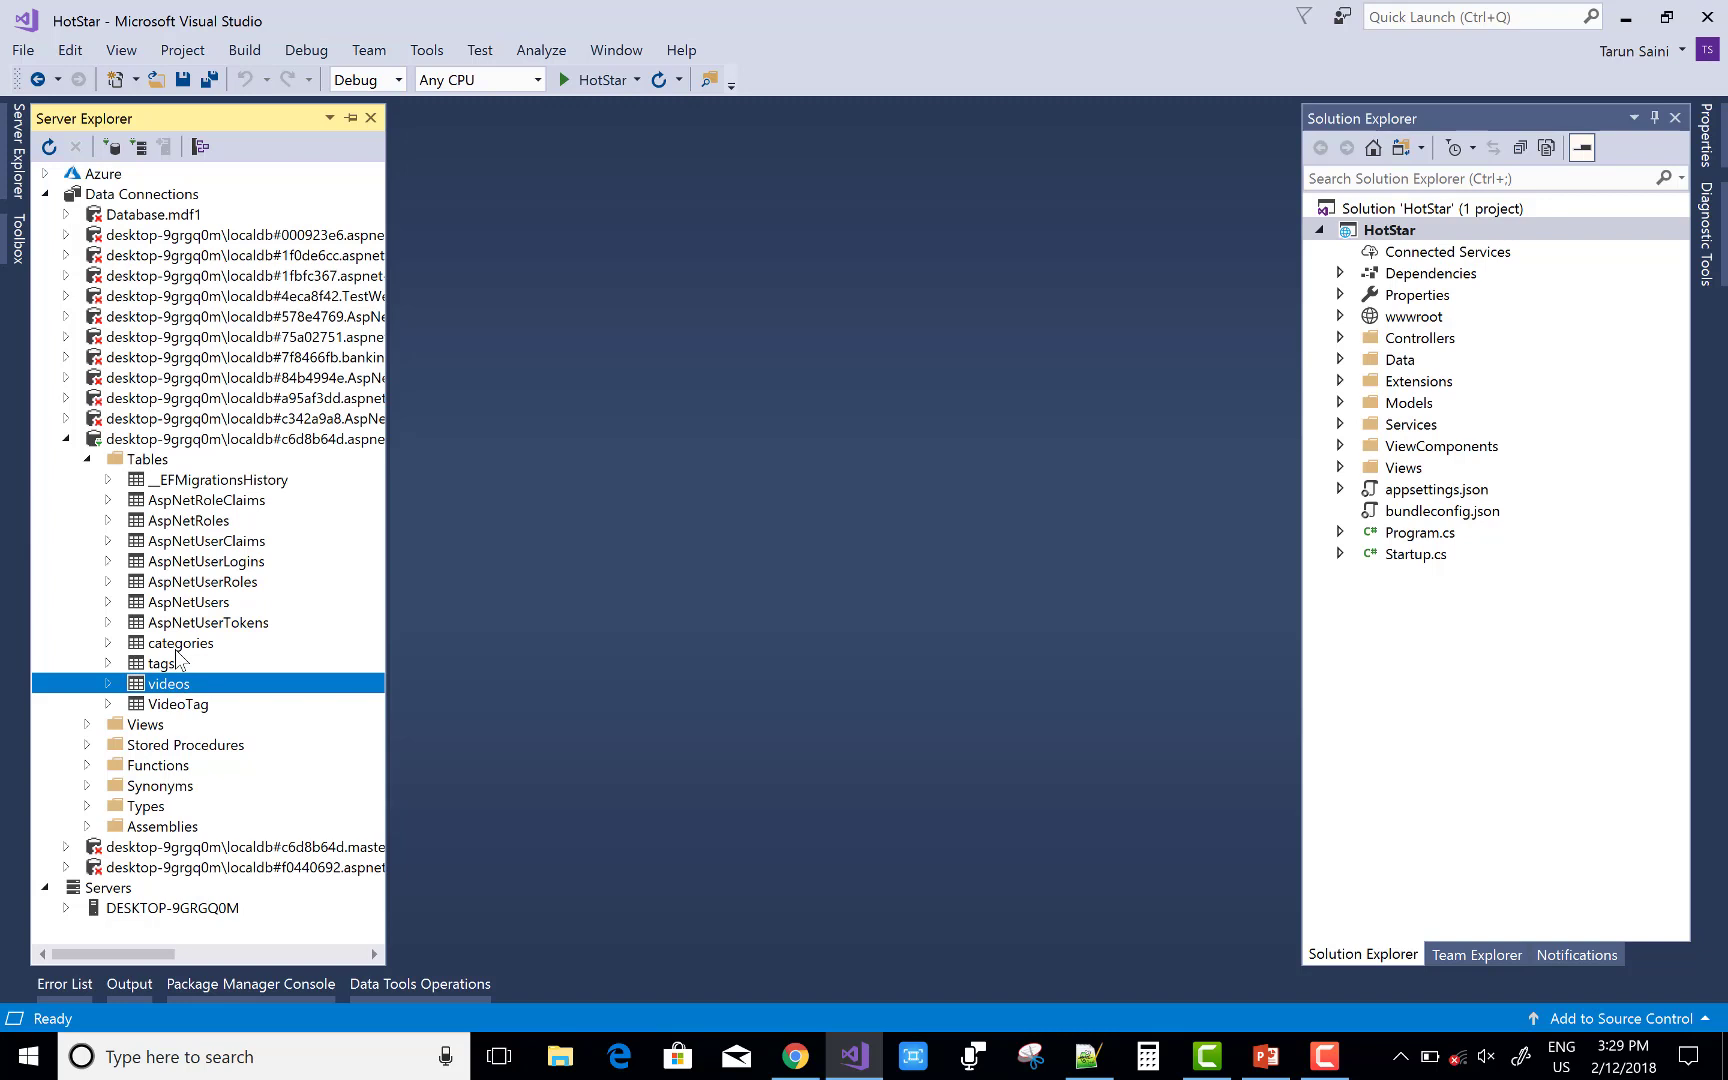
{"action": "right_click", "coordinate": [179, 644]}
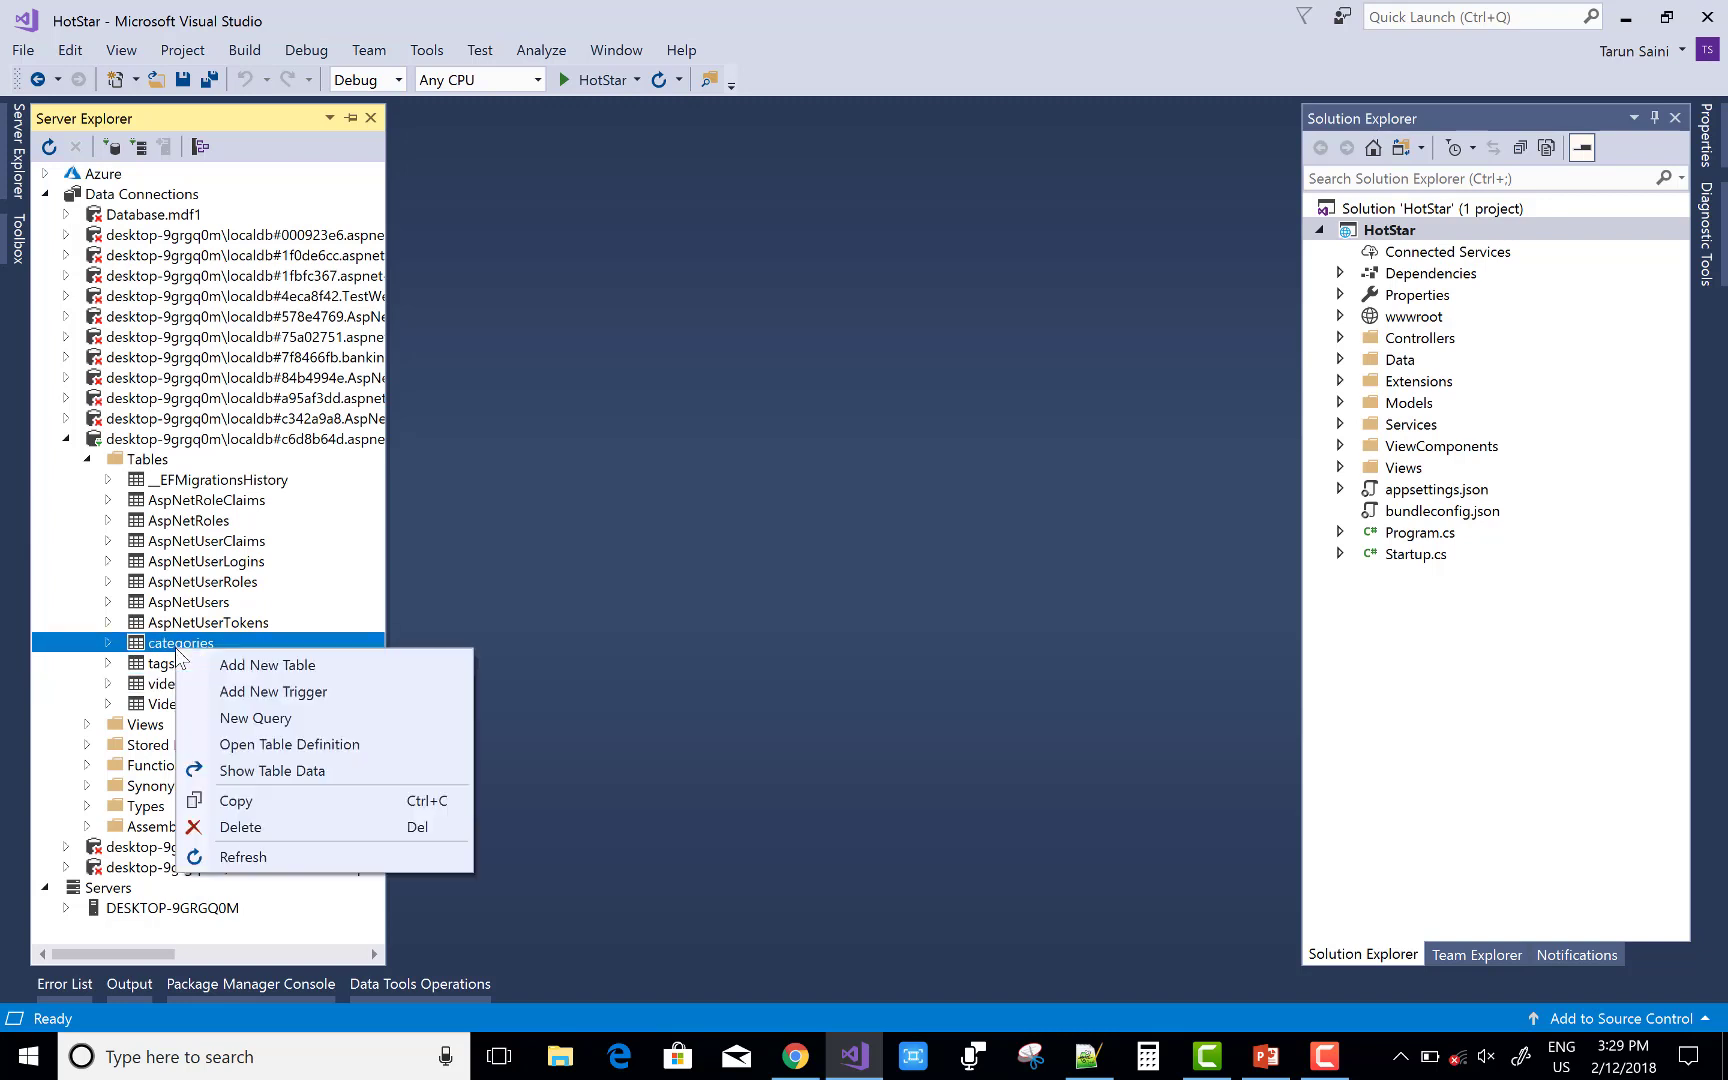
{"action": "left_click", "coordinate": [257, 765]}
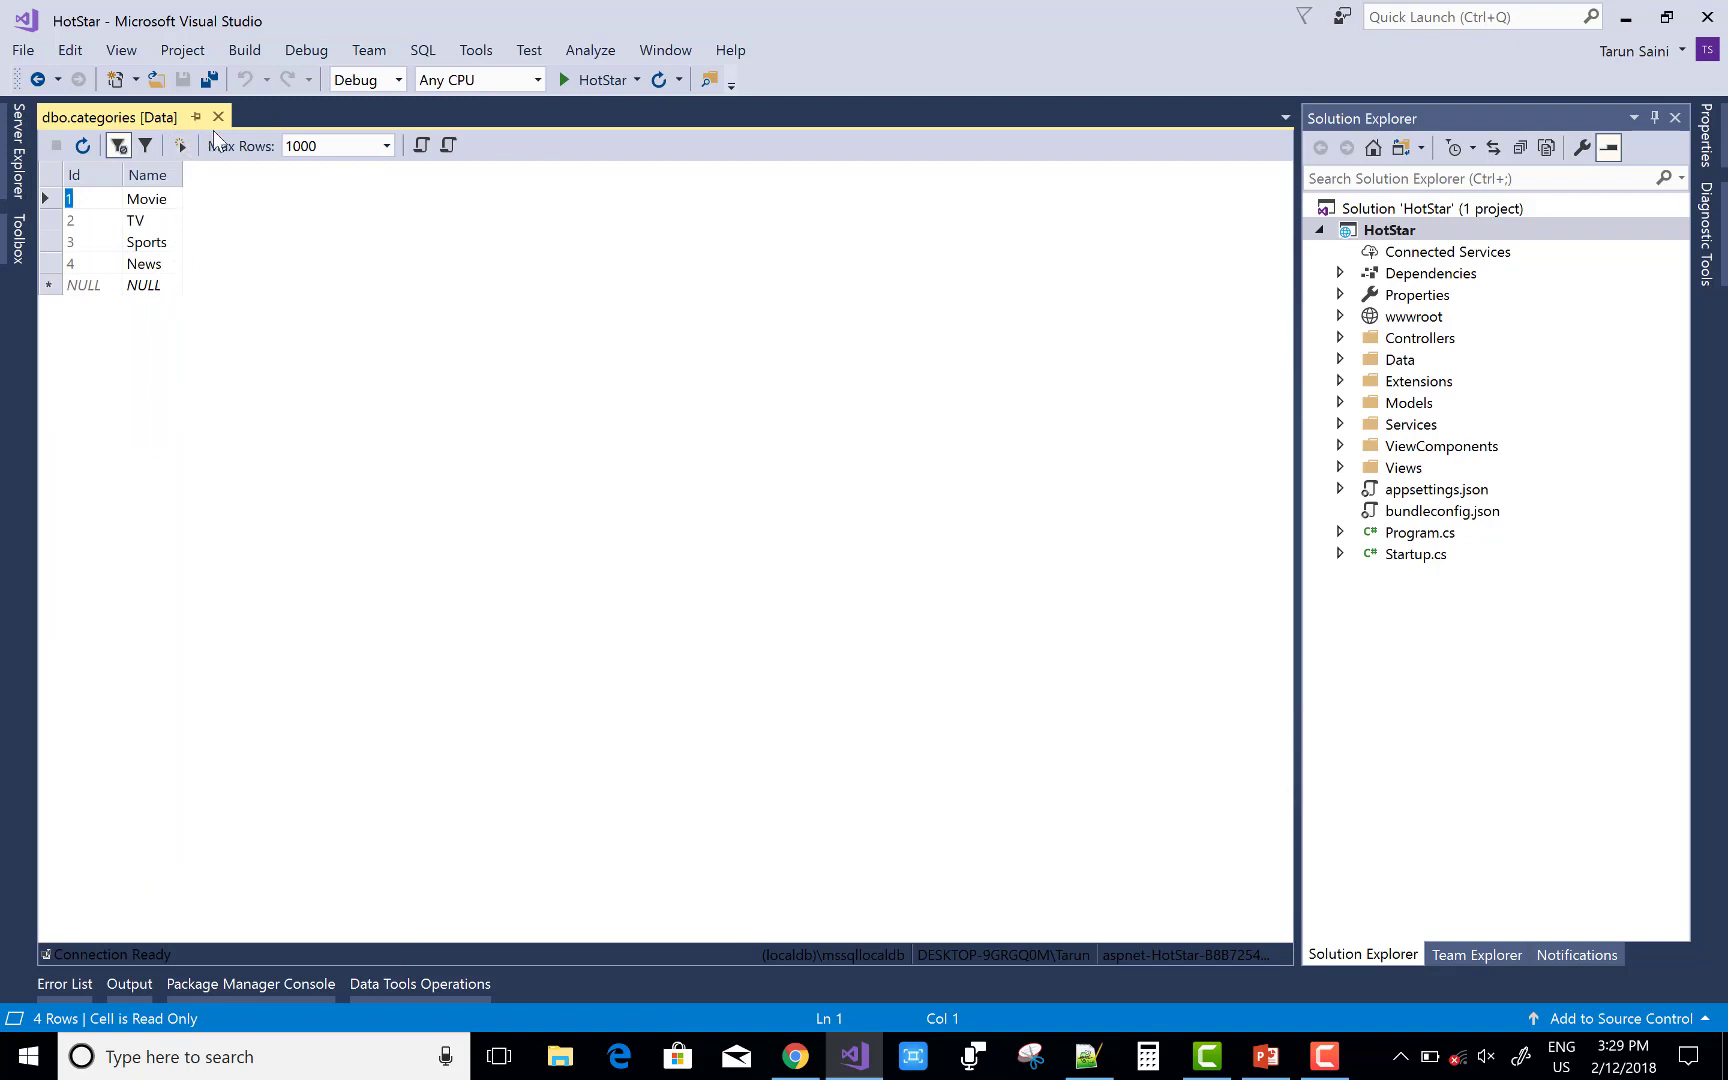
{"action": "left_click", "coordinate": [217, 117]}
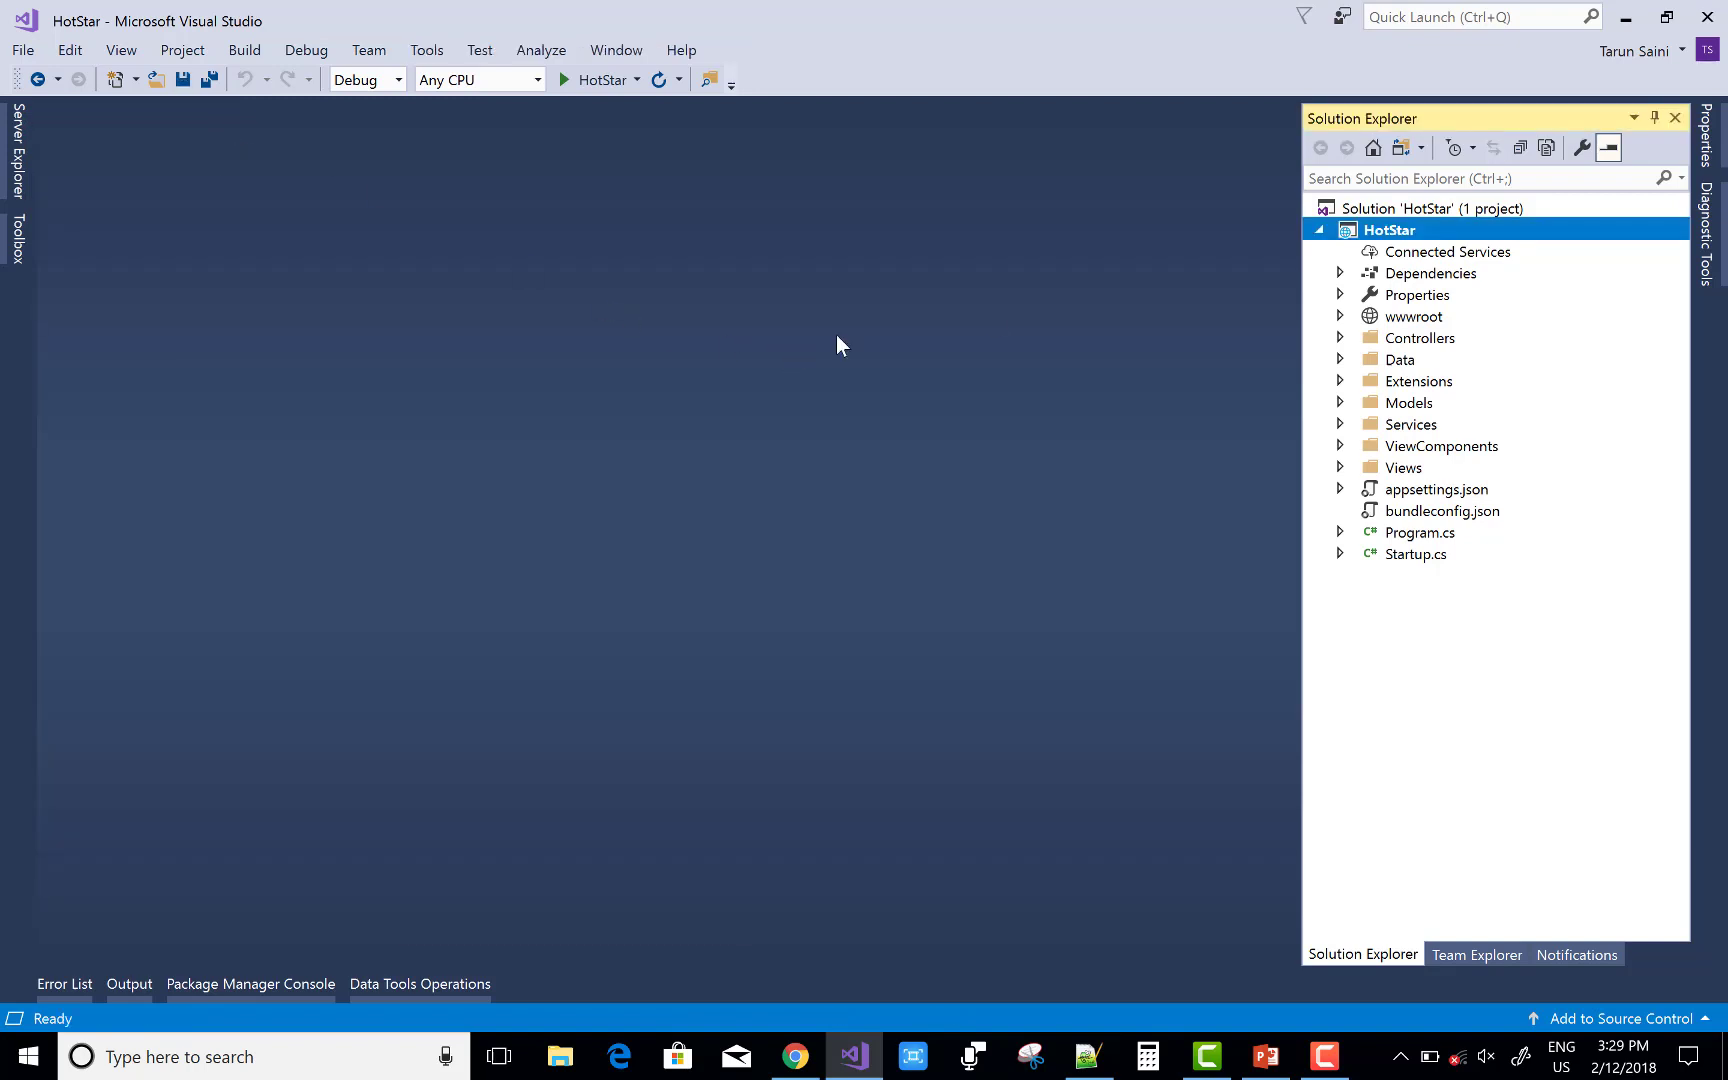
Step: Open CategoryViewComponent.cs from ViewComponents and select the InvokeAsync body on lines 20–22
{"action": "left_click", "coordinate": [1339, 446]}
{"action": "double_click", "coordinate": [1456, 471]}
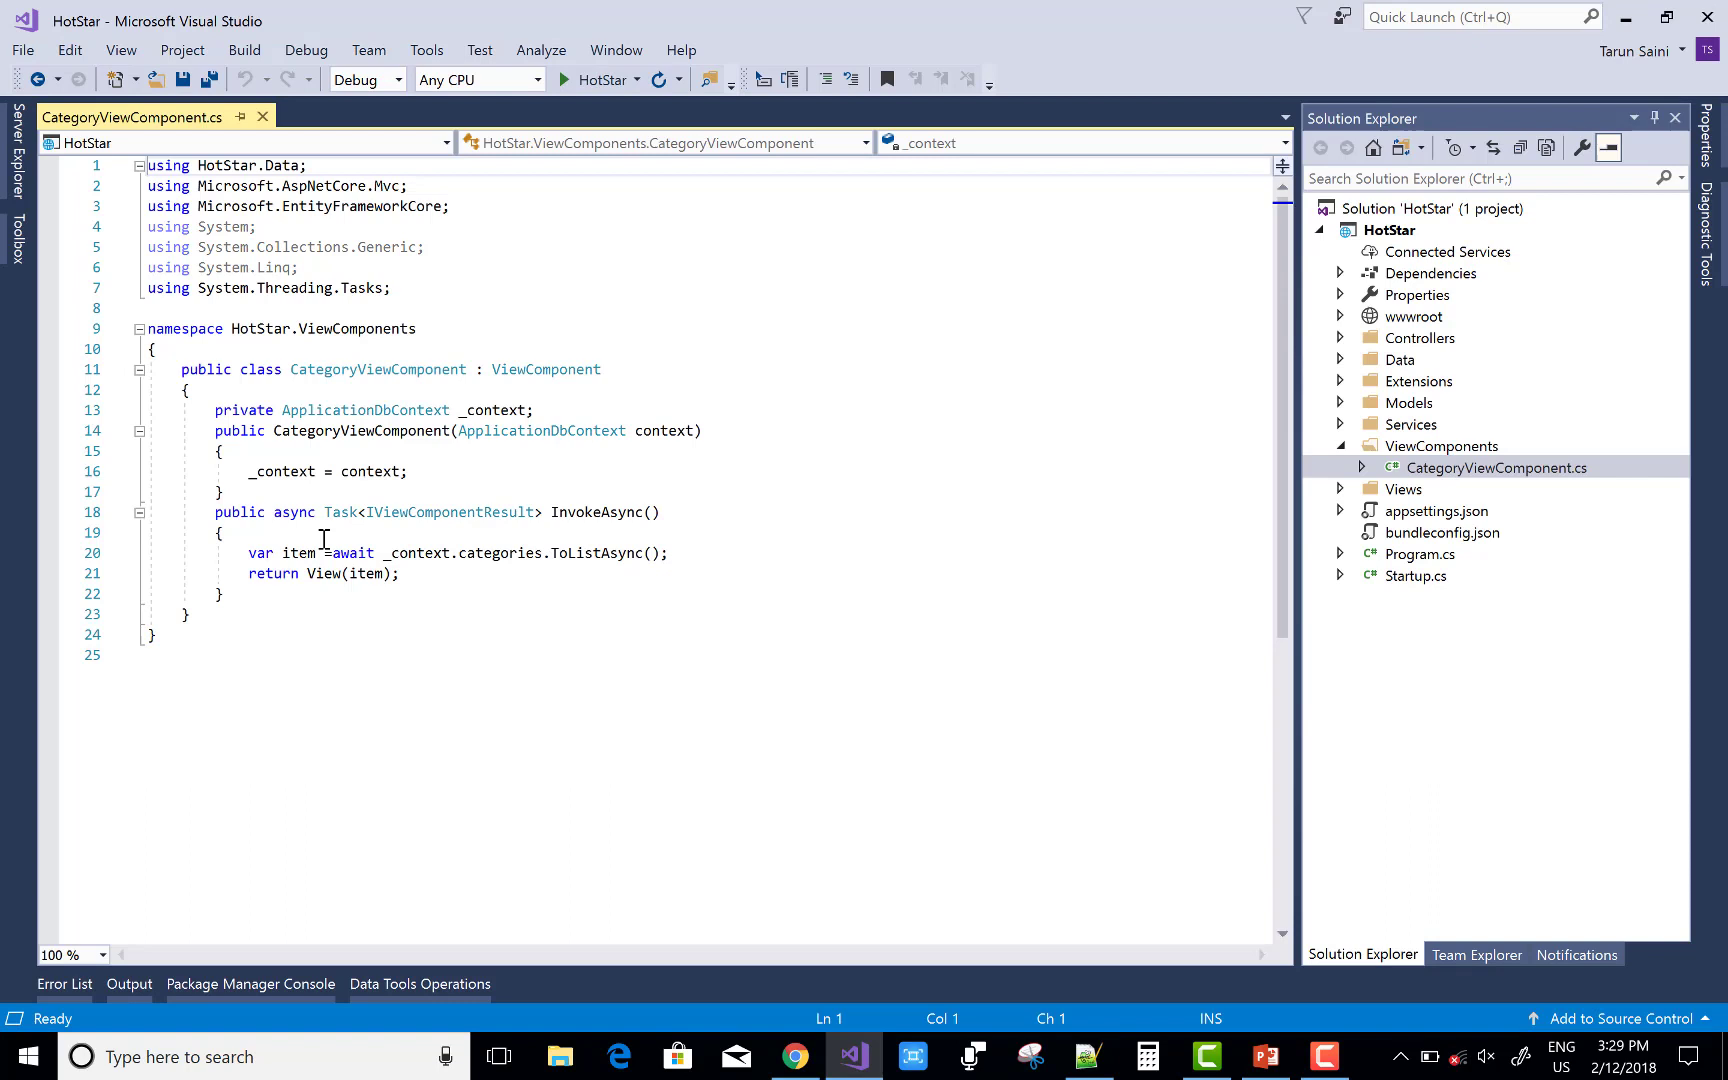
{"action": "left_click", "coordinate": [245, 554]}
{"action": "left_click_drag", "start_coordinate": [244, 553], "coordinate": [431, 590]}
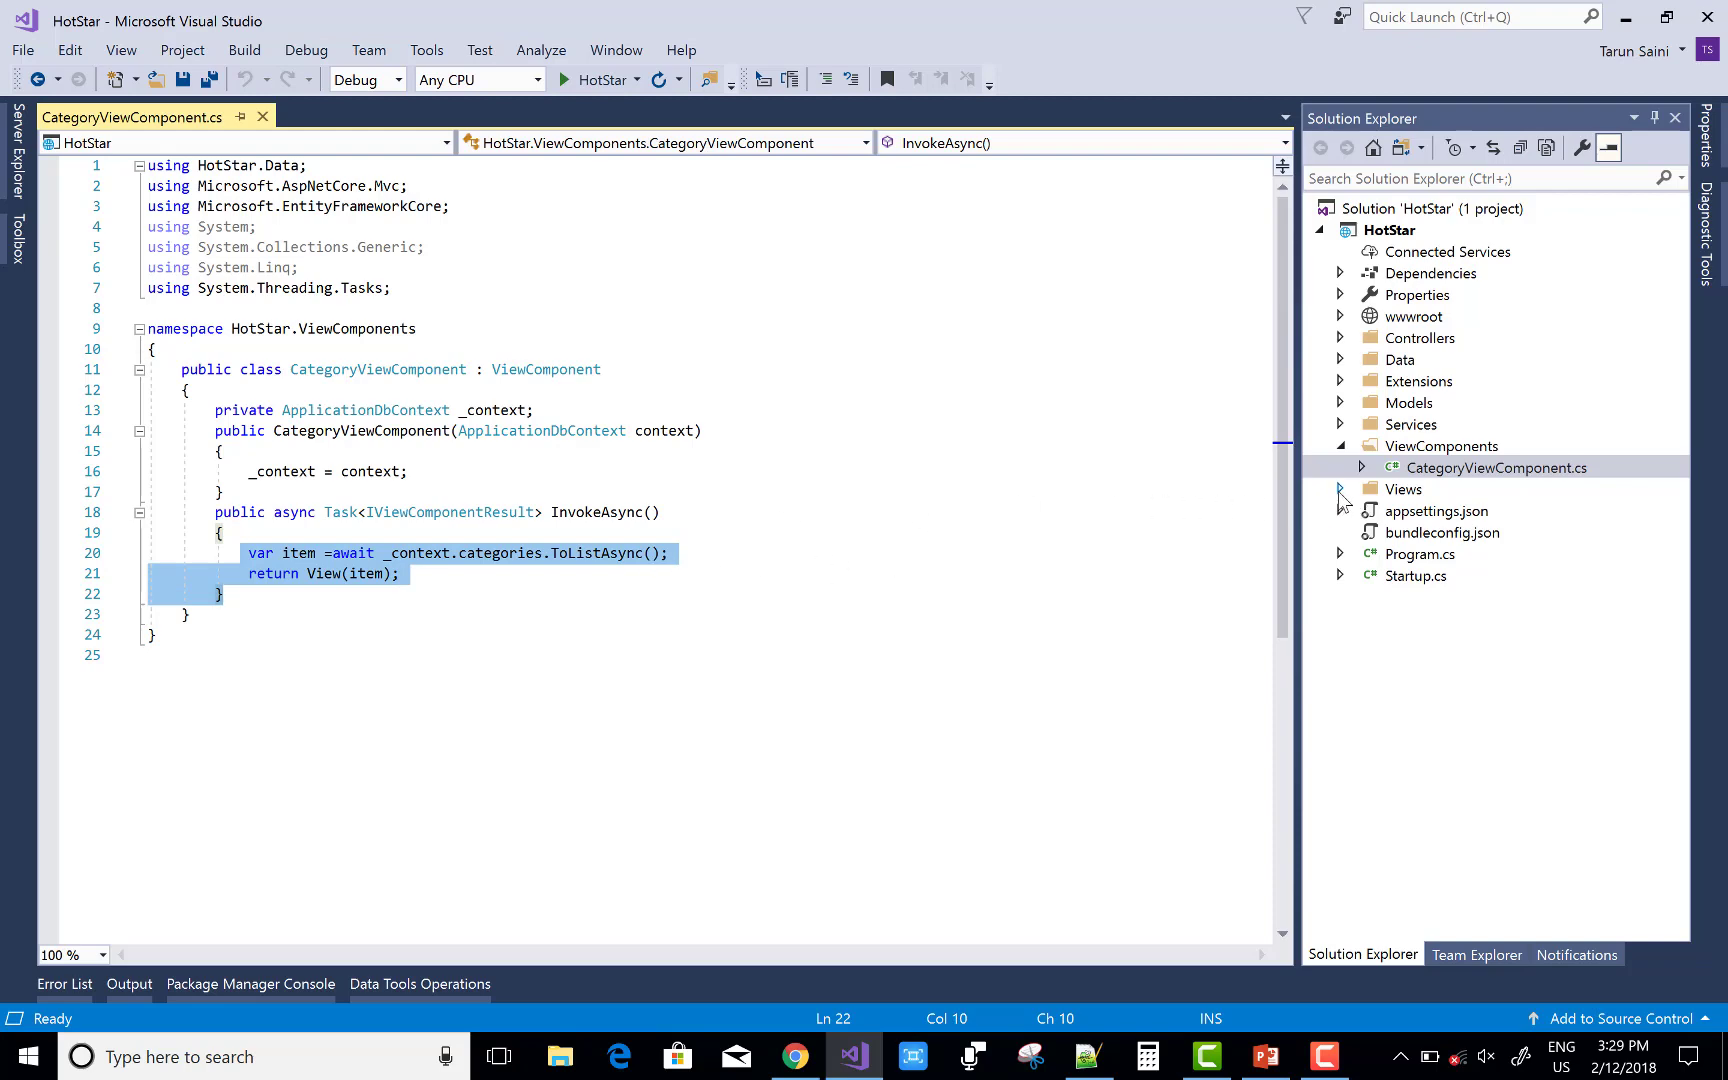
Step: Expand the Views folder, collapse the Category views, and expand the Shared folder
{"action": "left_click", "coordinate": [1340, 489]}
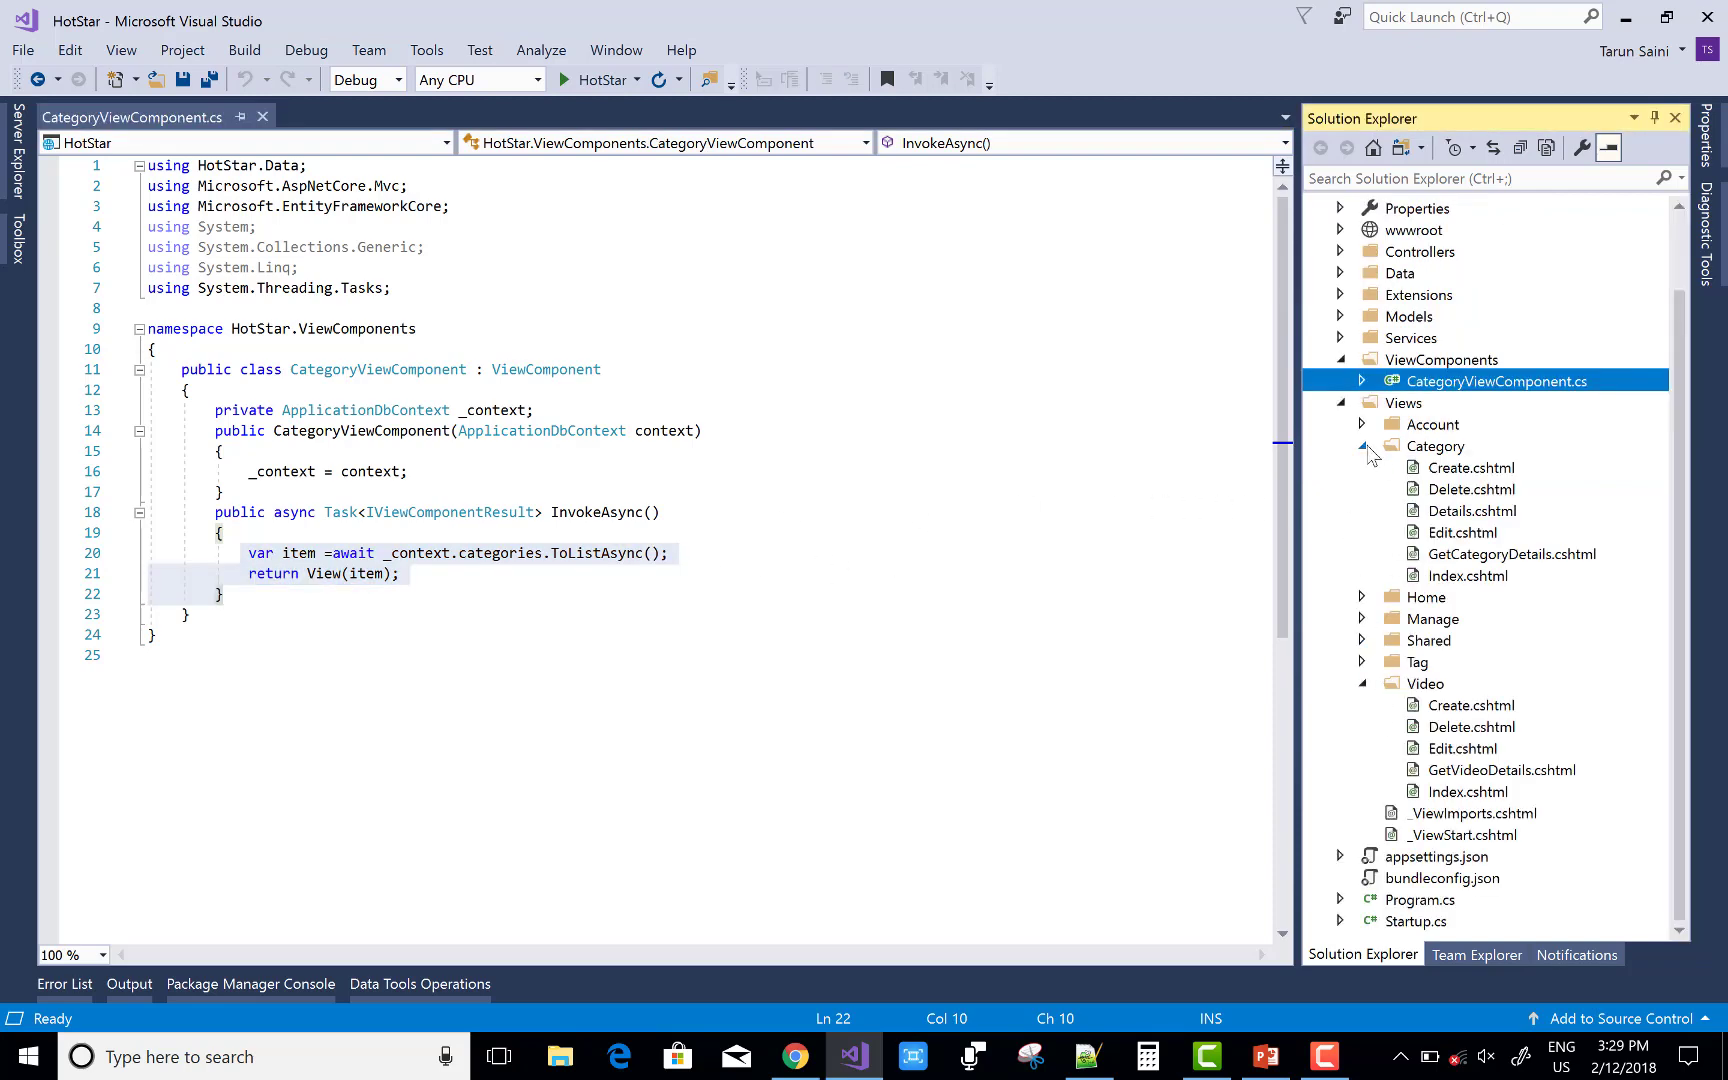
{"action": "left_click", "coordinate": [1363, 446]}
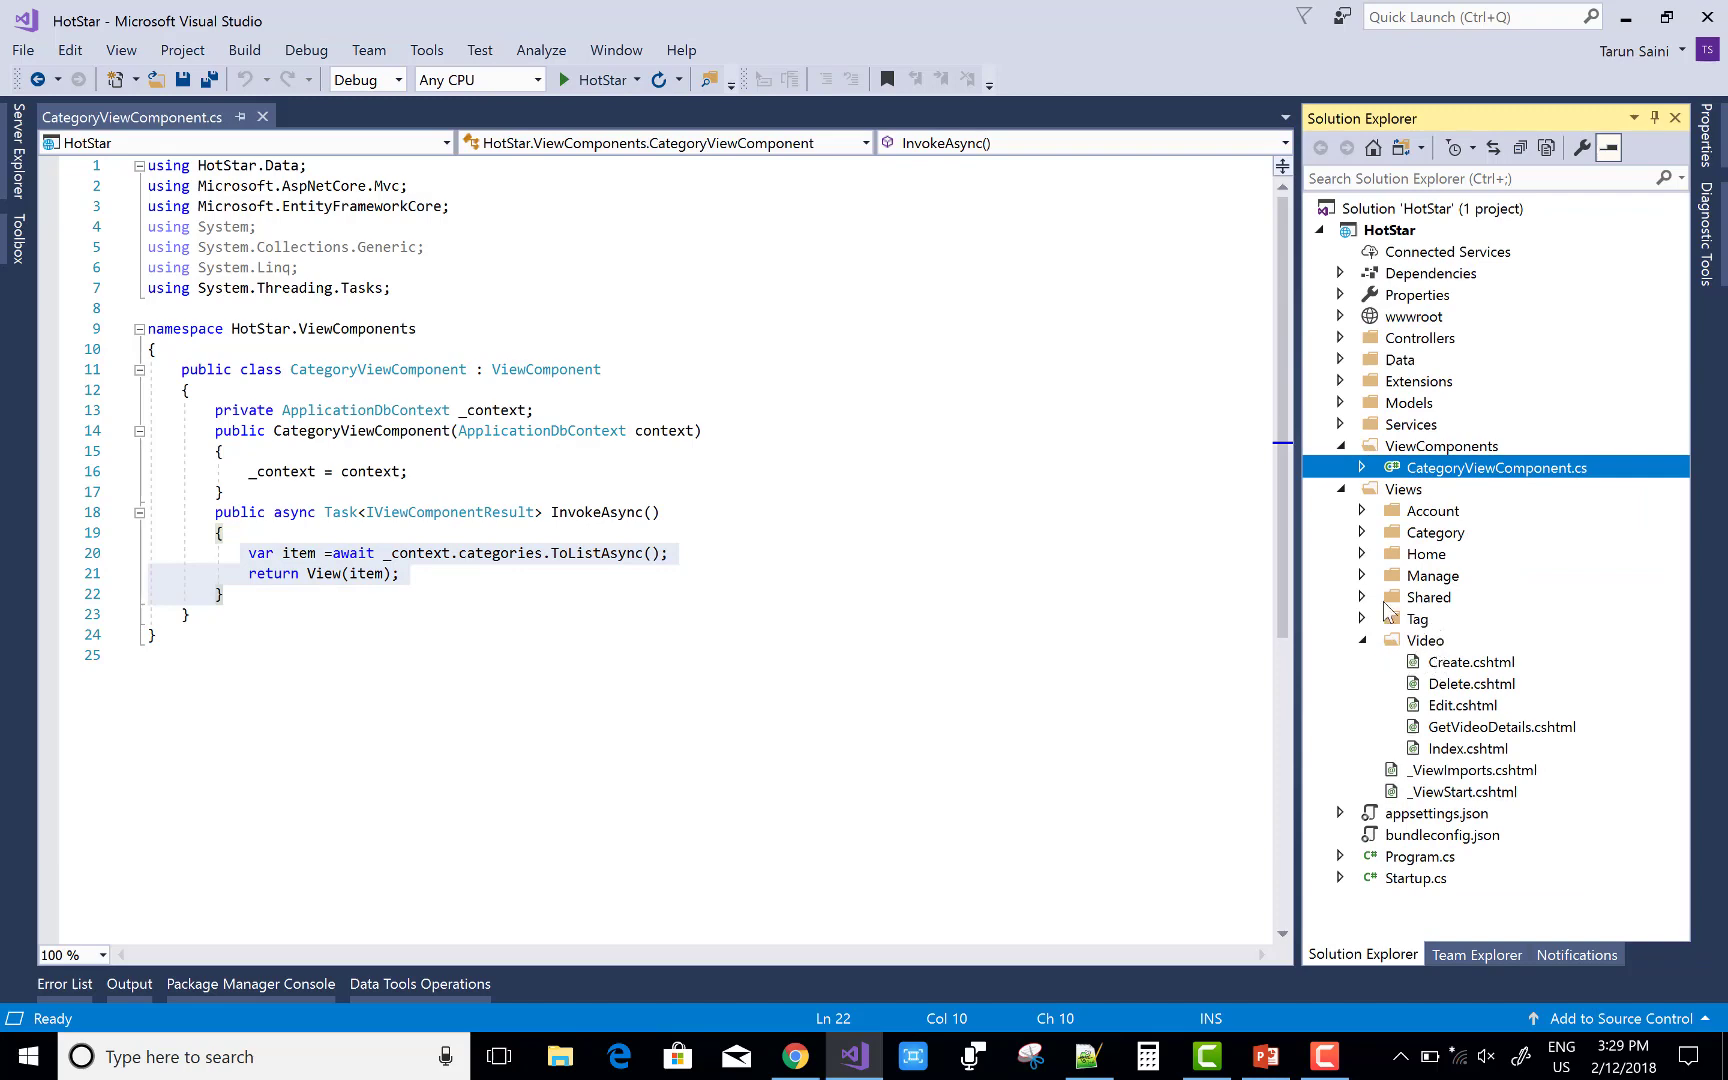
{"action": "left_click", "coordinate": [1364, 597]}
Step: Open _Layout.cshtml, select the Component.InvokeAsync("Category") call, and compare it with CategoryViewComponent.cs
{"action": "double_click", "coordinate": [1476, 641]}
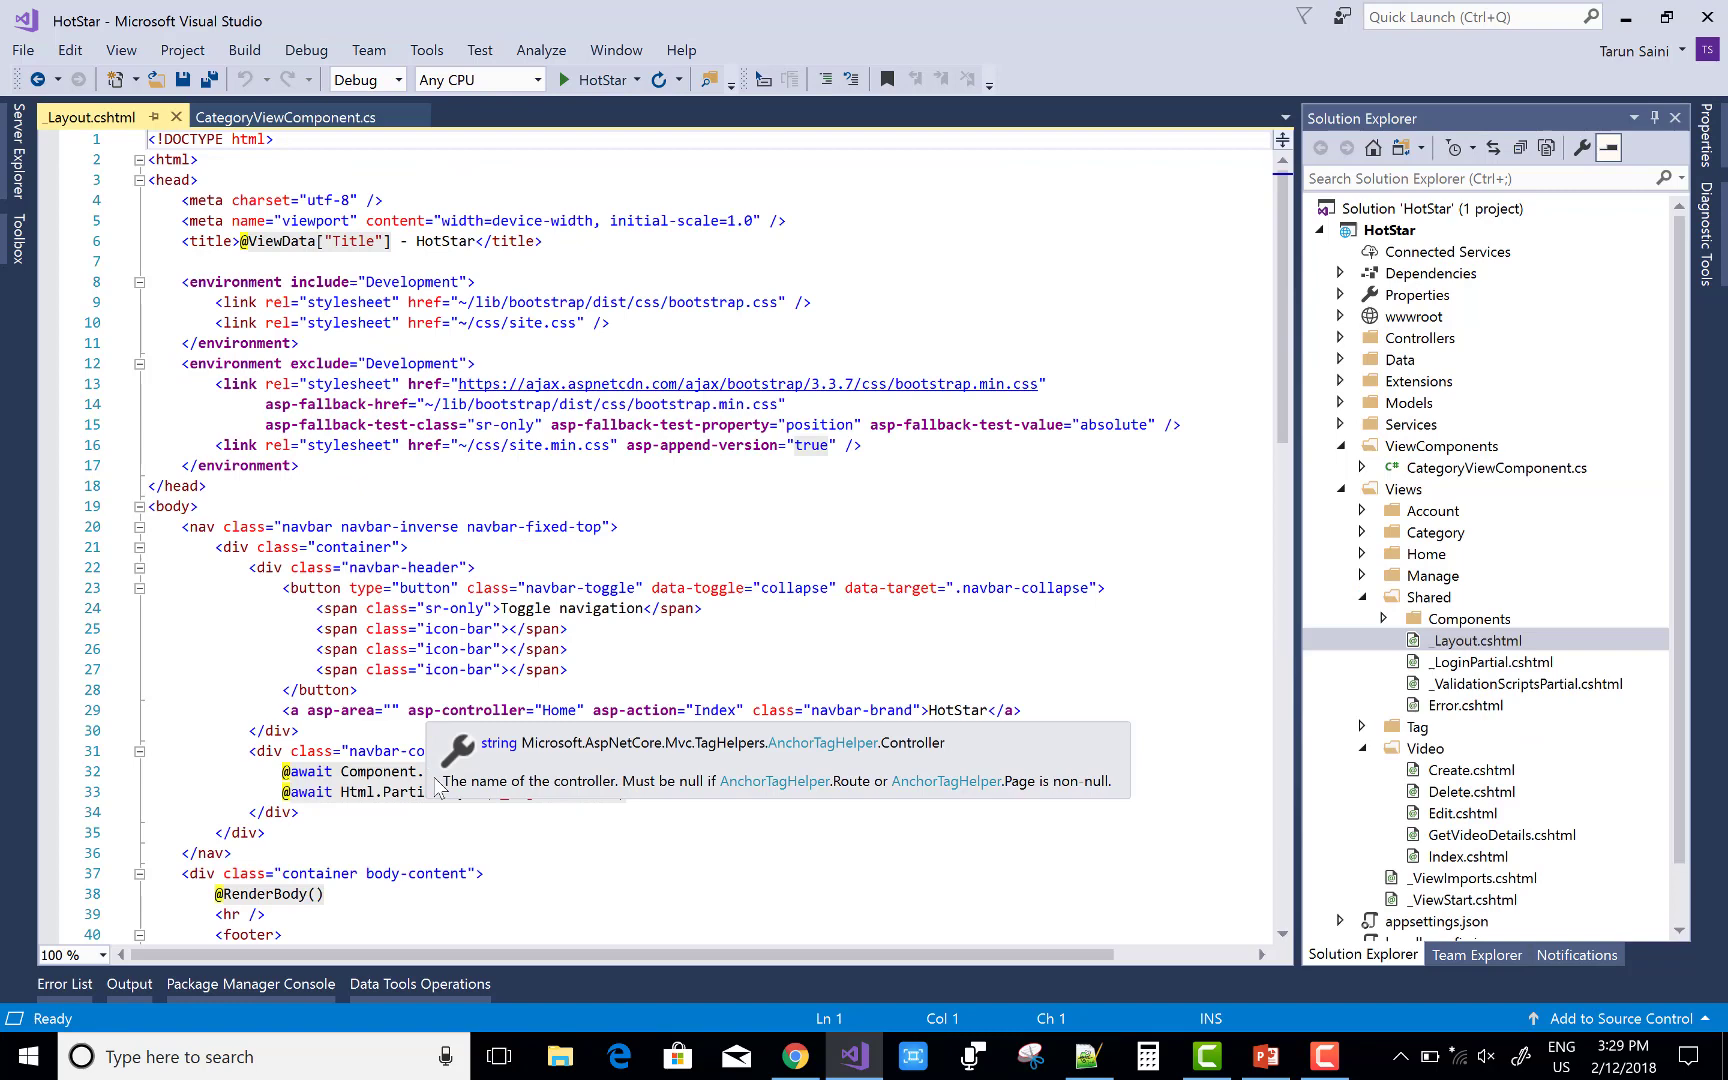
{"action": "left_click_drag", "start_coordinate": [283, 771], "coordinate": [629, 774]}
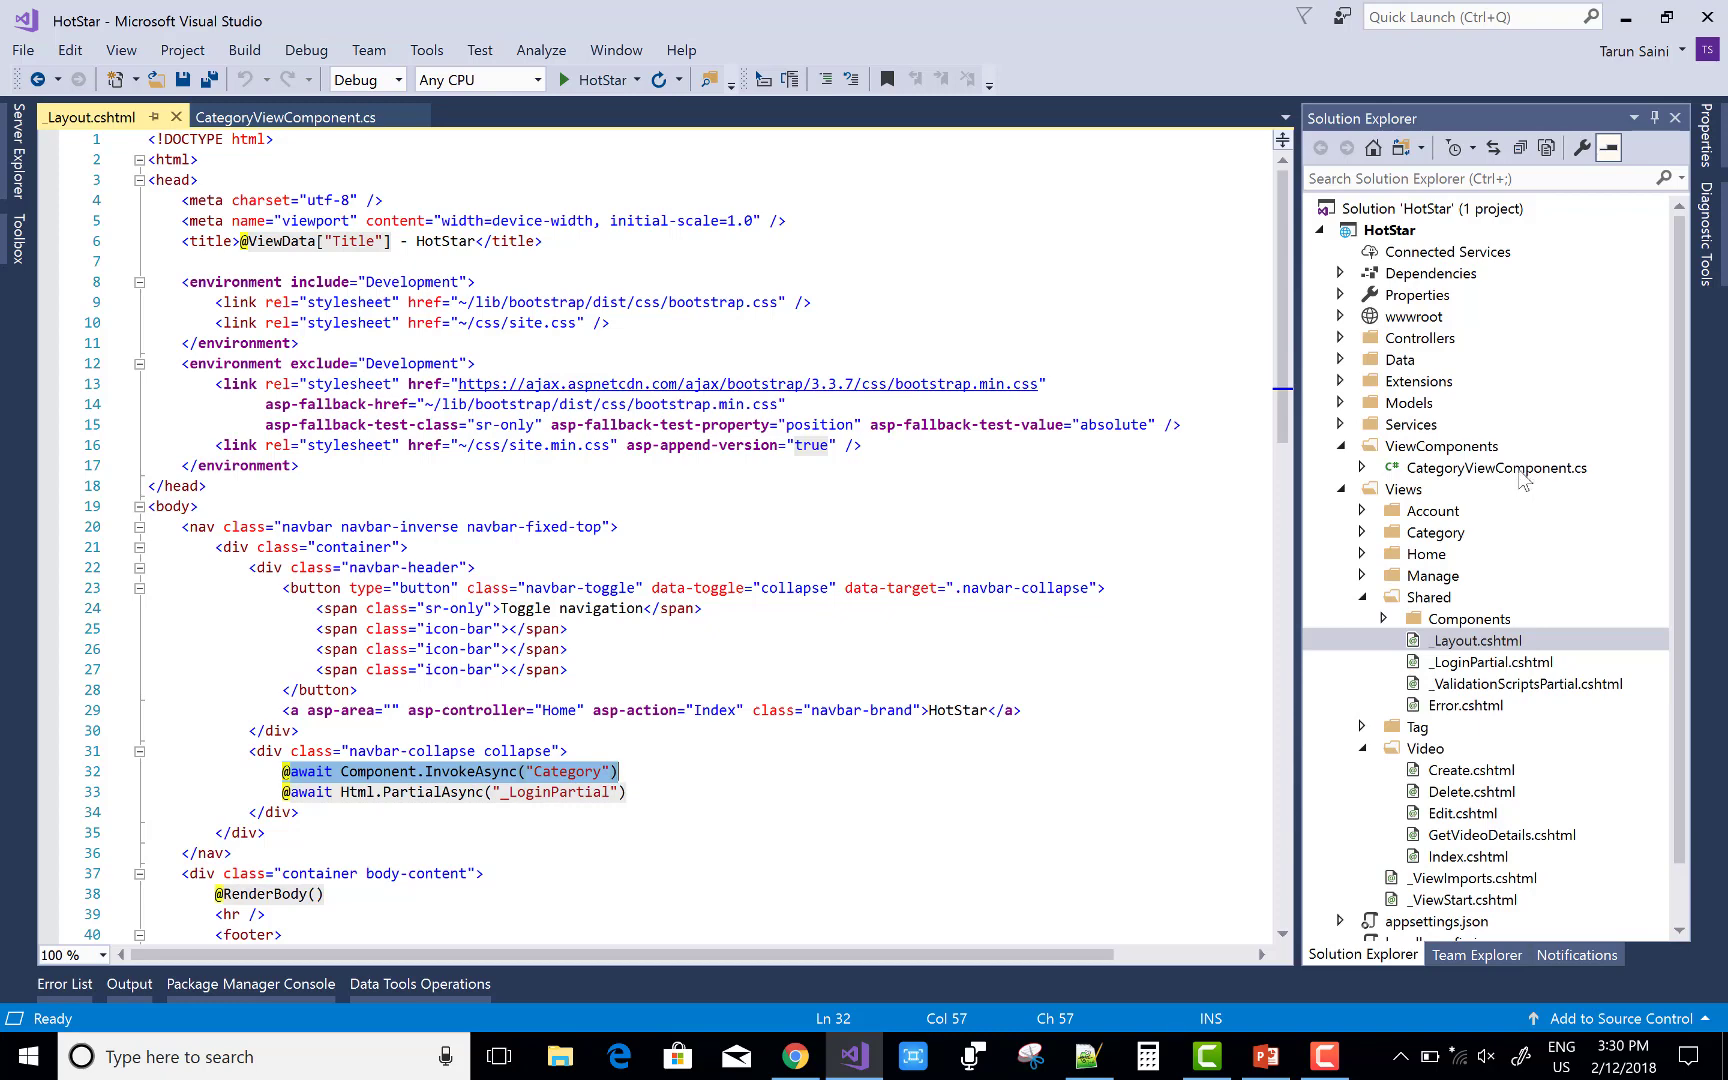
{"action": "double_click", "coordinate": [1523, 469]}
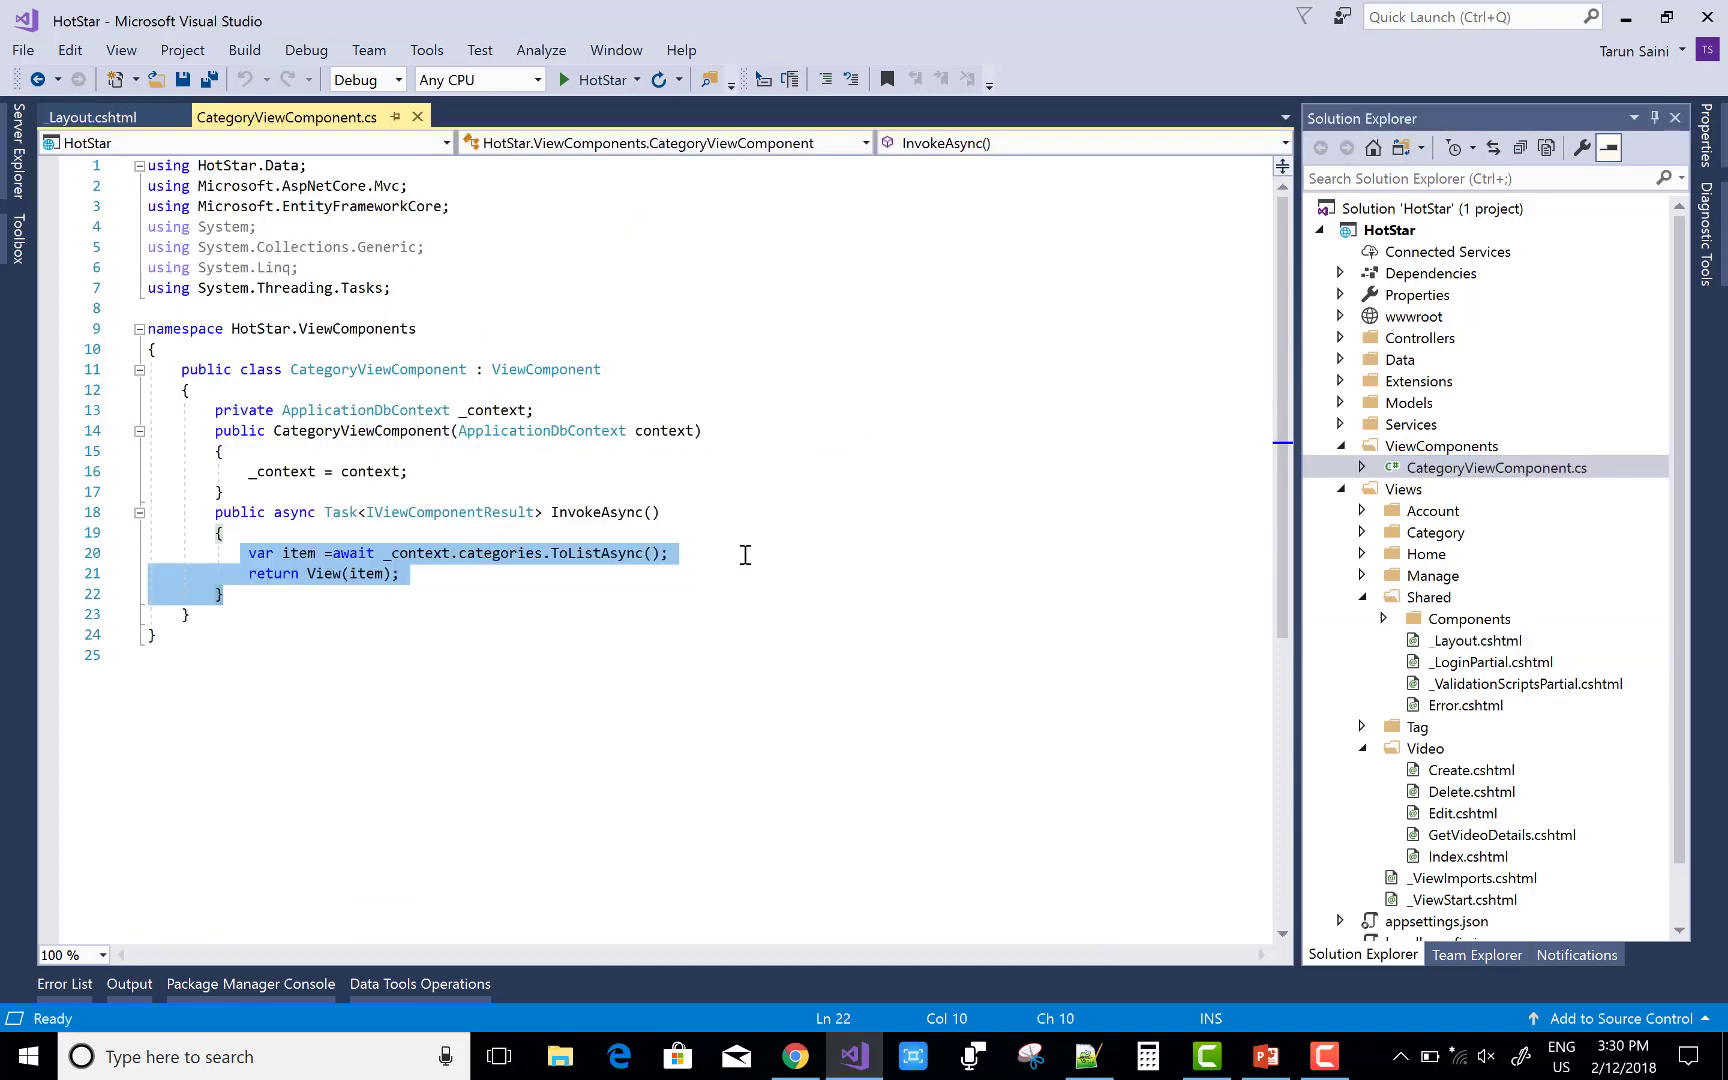
{"action": "double_click", "coordinate": [1477, 642]}
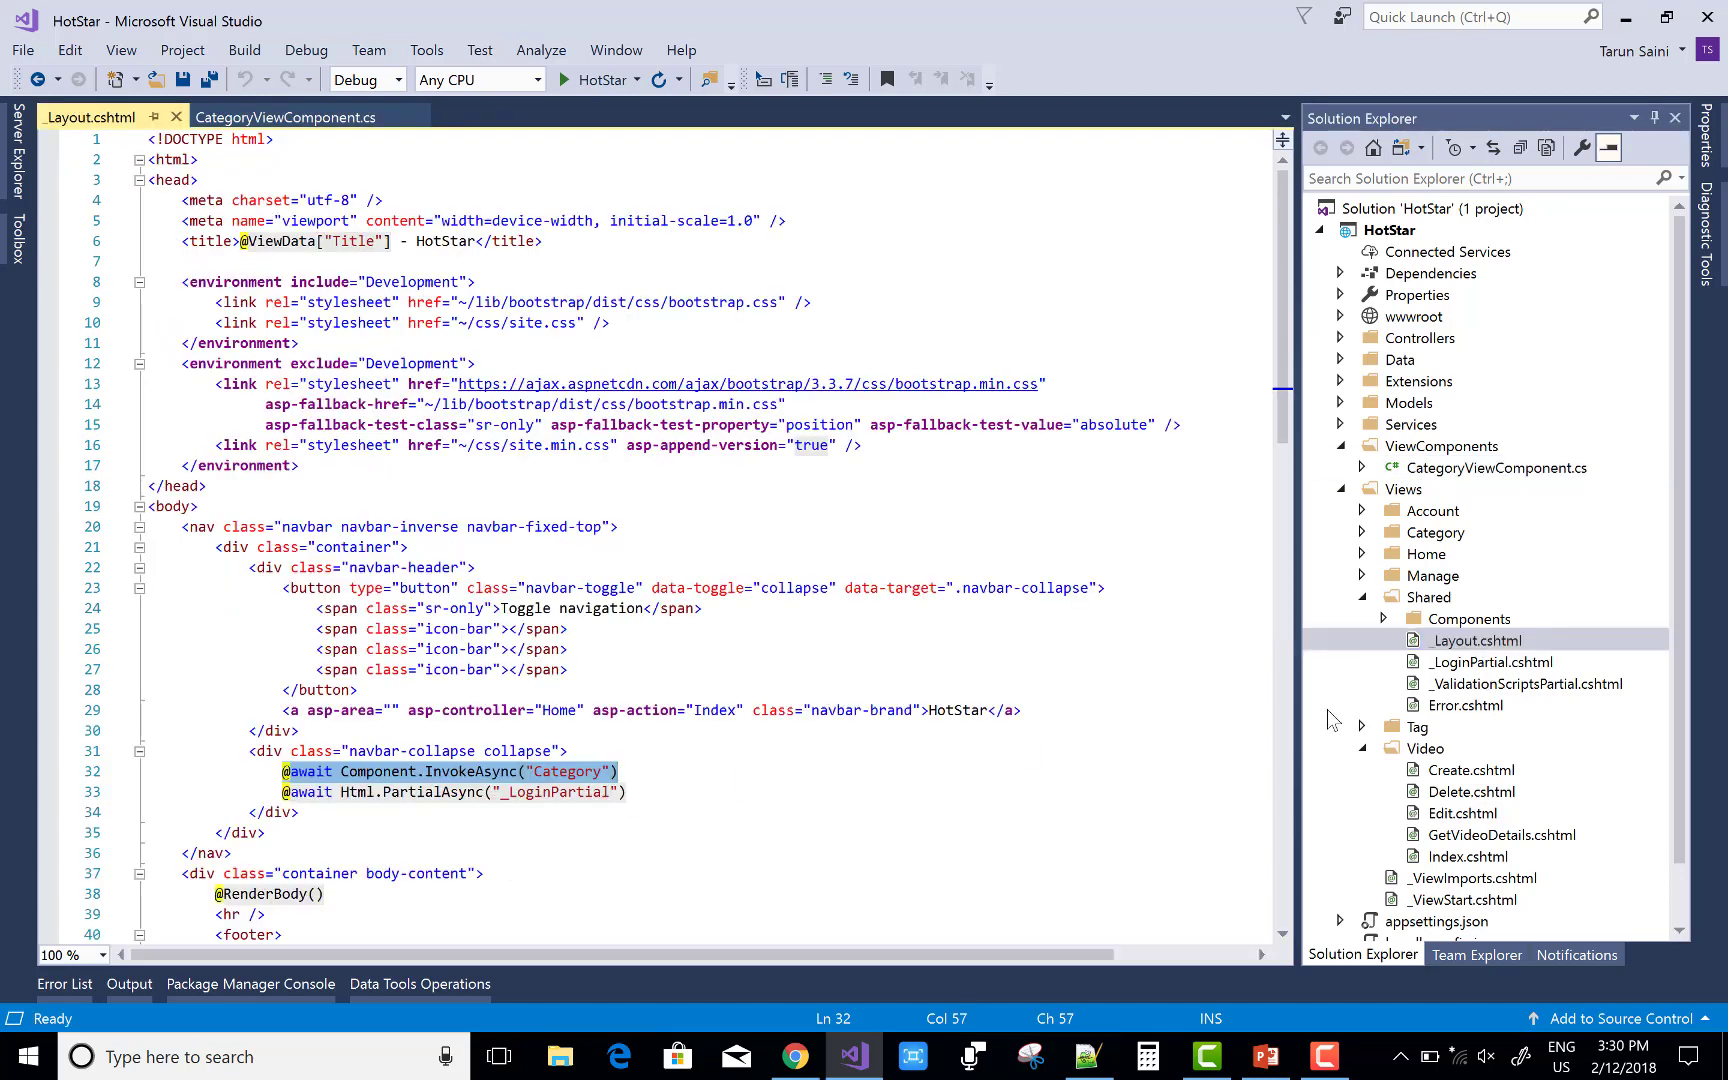
Step: Return to CategoryViewComponent.cs and bring up, then dismiss, the InvokeAsync context menu
{"action": "double_click", "coordinate": [1496, 467]}
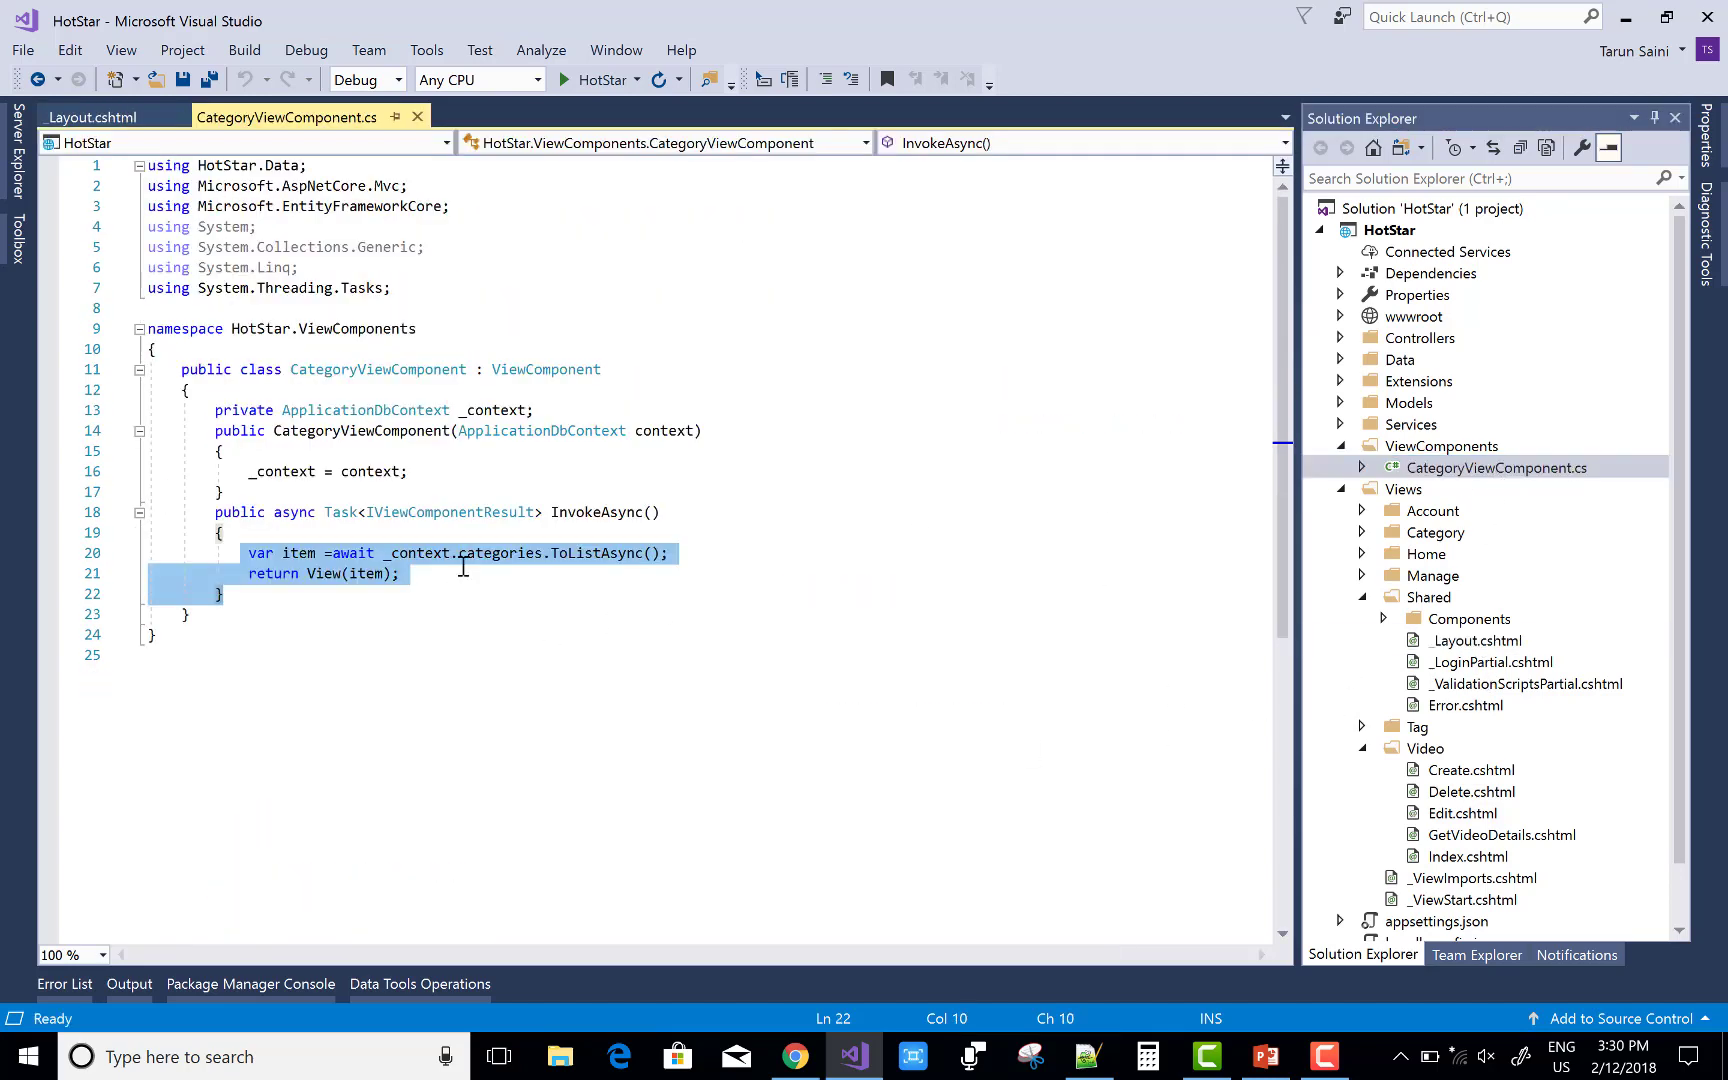
{"action": "right_click", "coordinate": [598, 513]}
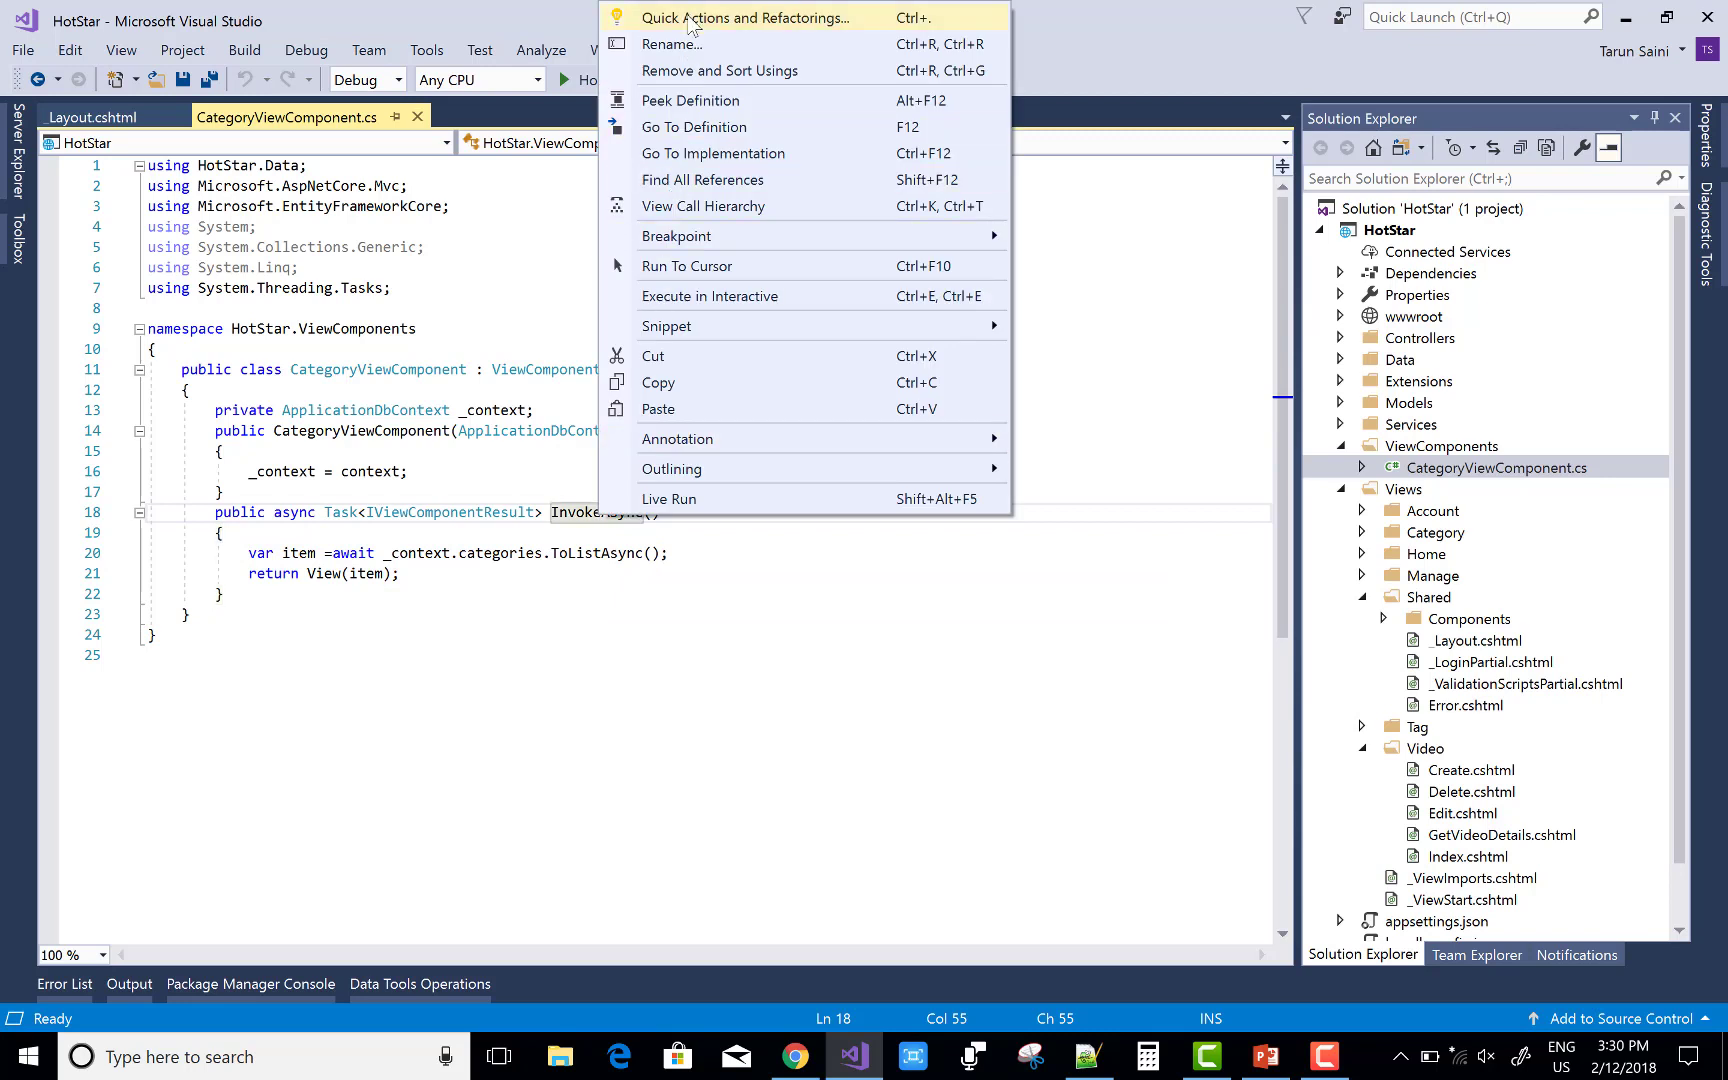
{"action": "left_click", "coordinate": [794, 589]}
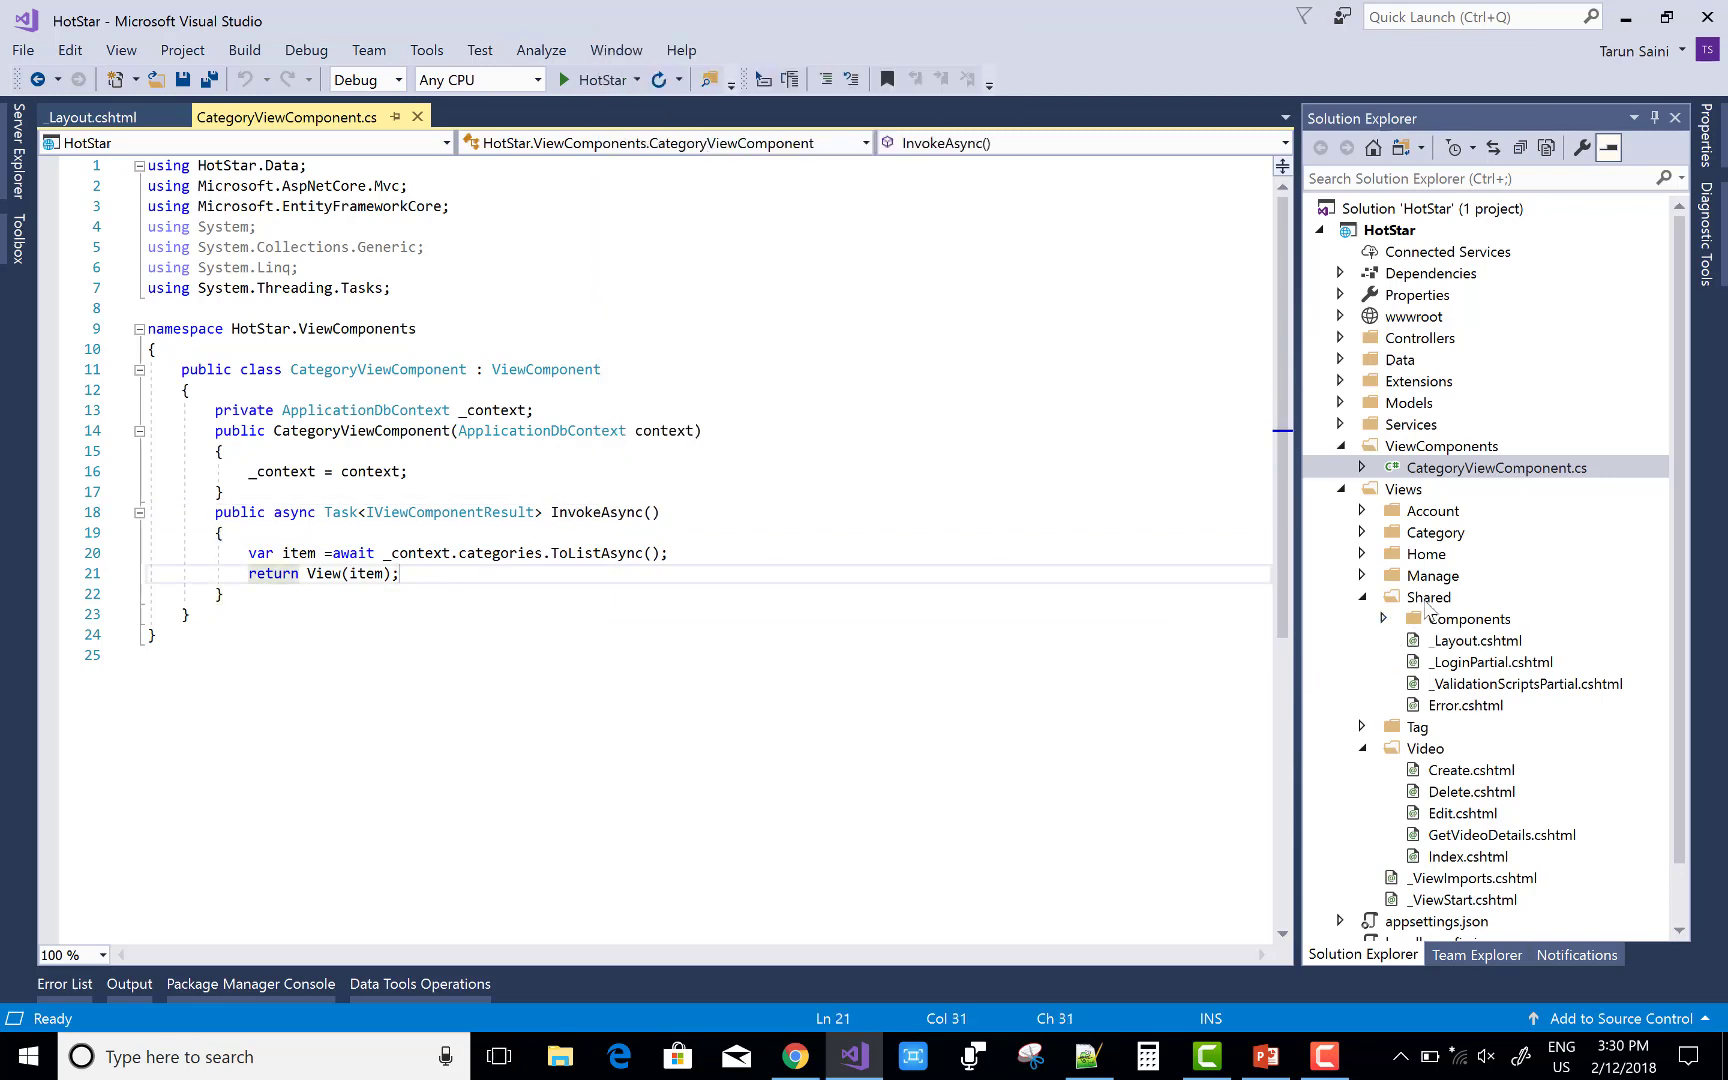
Step: Expand Shared > Components > Category and open the Default.cshtml view
{"action": "left_click", "coordinate": [1428, 596]}
{"action": "left_click", "coordinate": [1470, 618]}
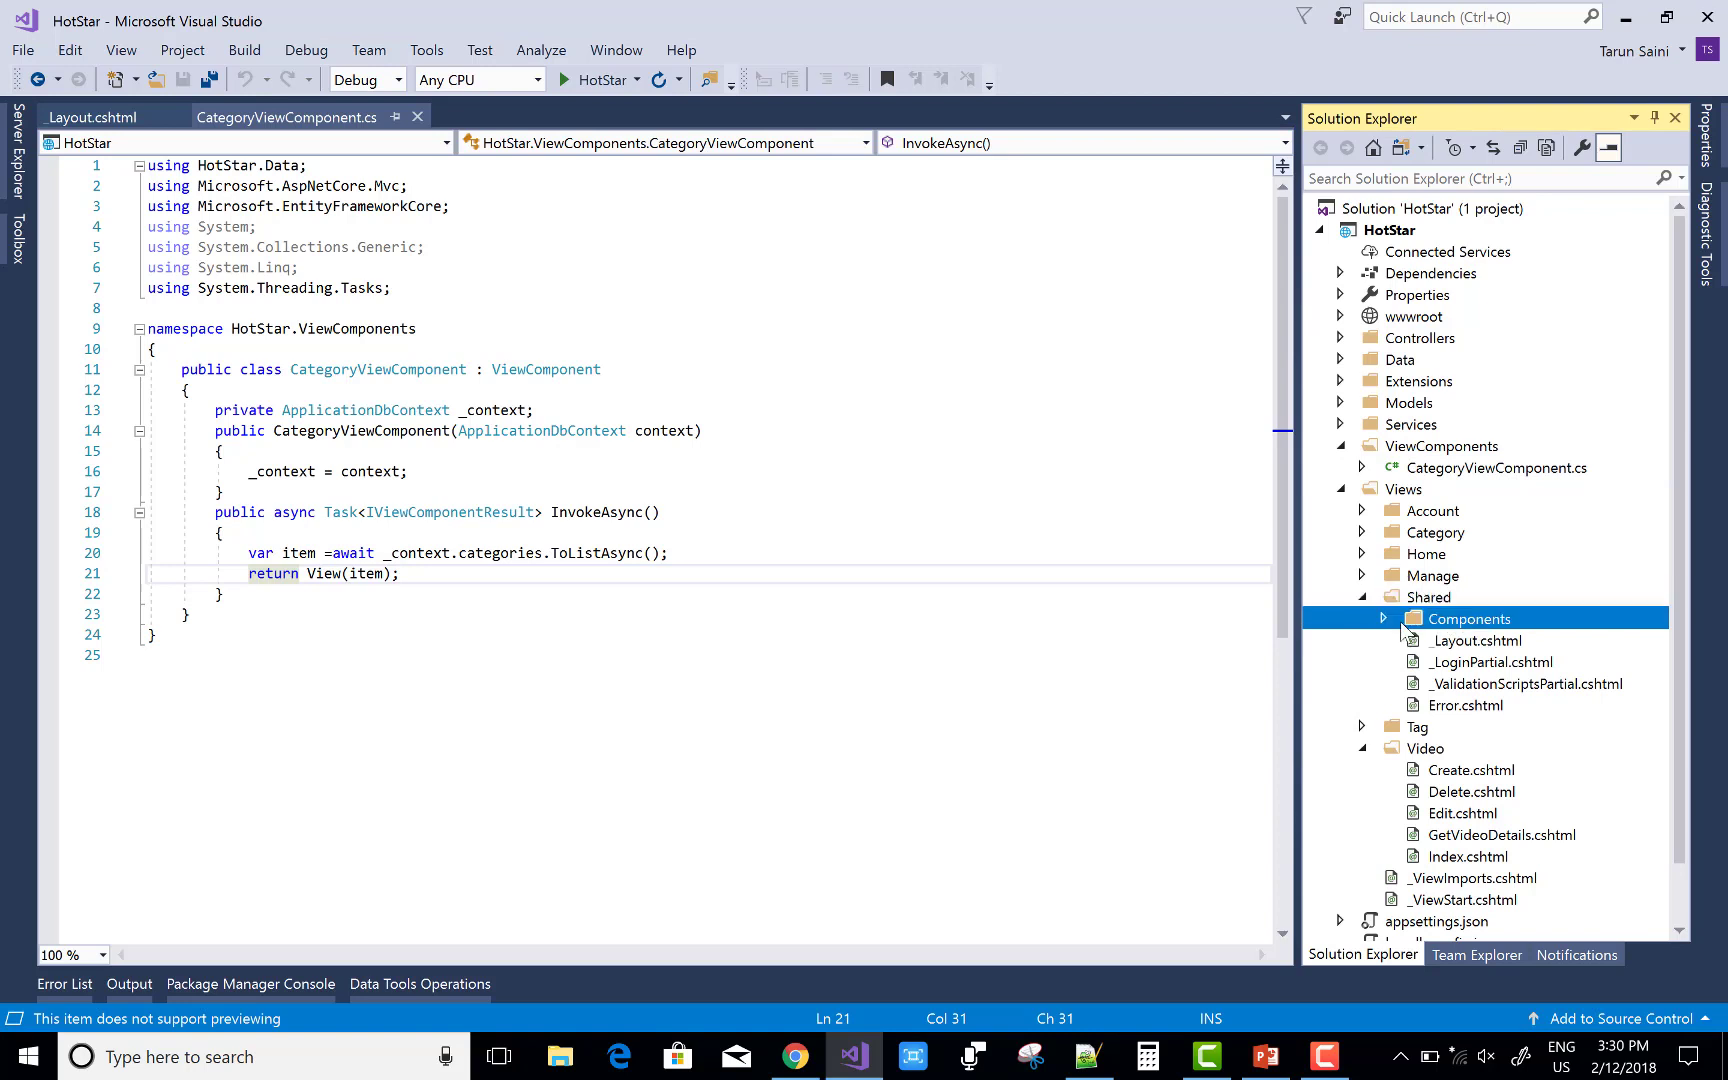
{"action": "left_click", "coordinate": [1385, 618]}
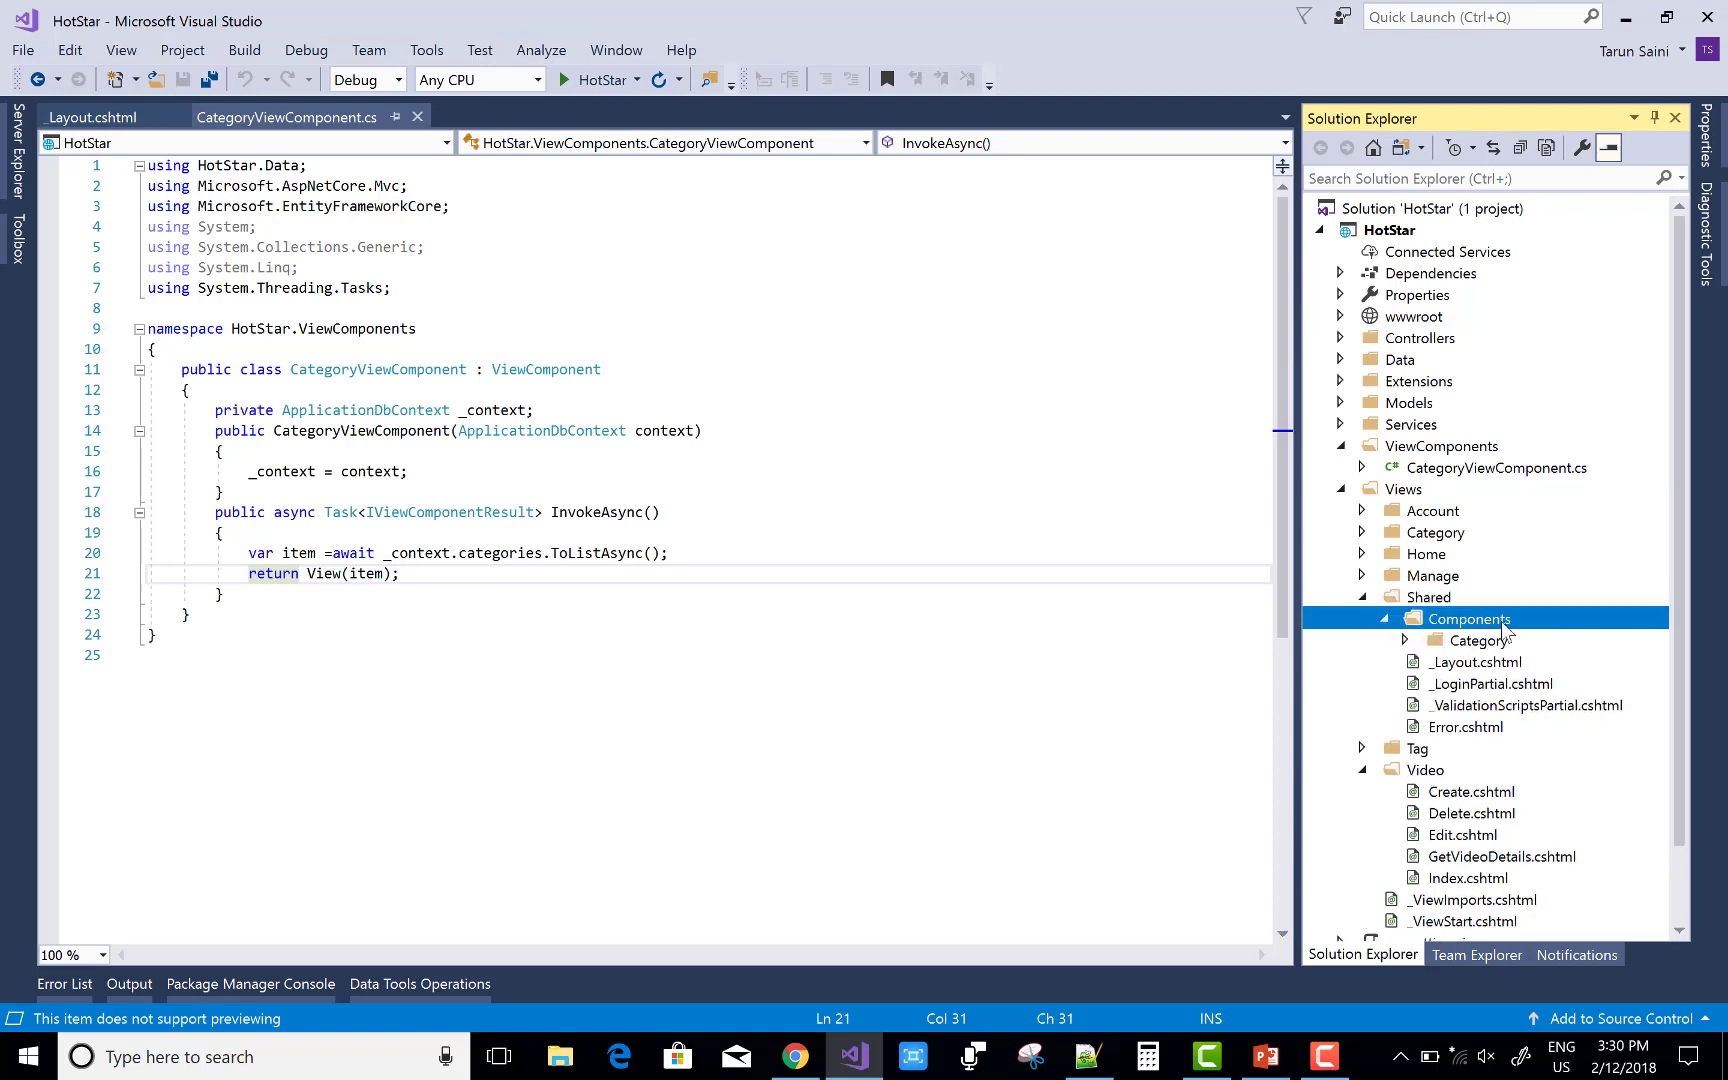
{"action": "left_click", "coordinate": [1472, 642]}
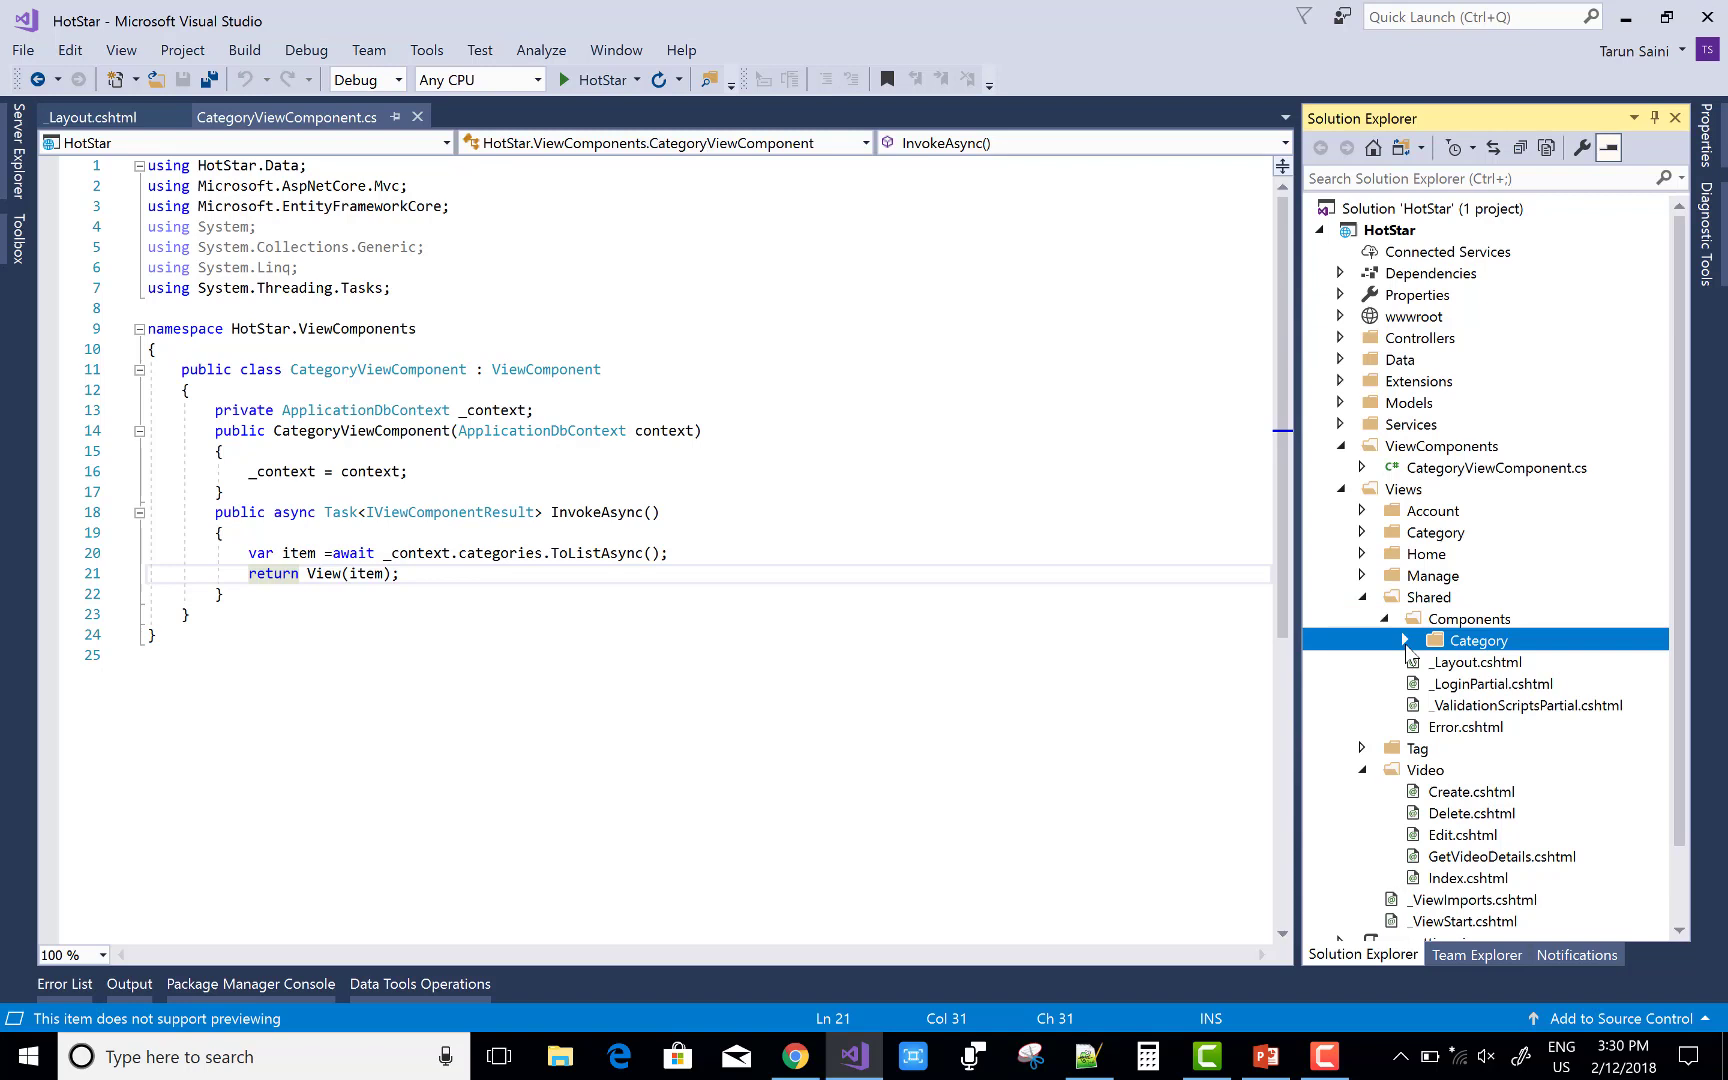
{"action": "left_click", "coordinate": [1406, 640]}
{"action": "double_click", "coordinate": [1506, 662]}
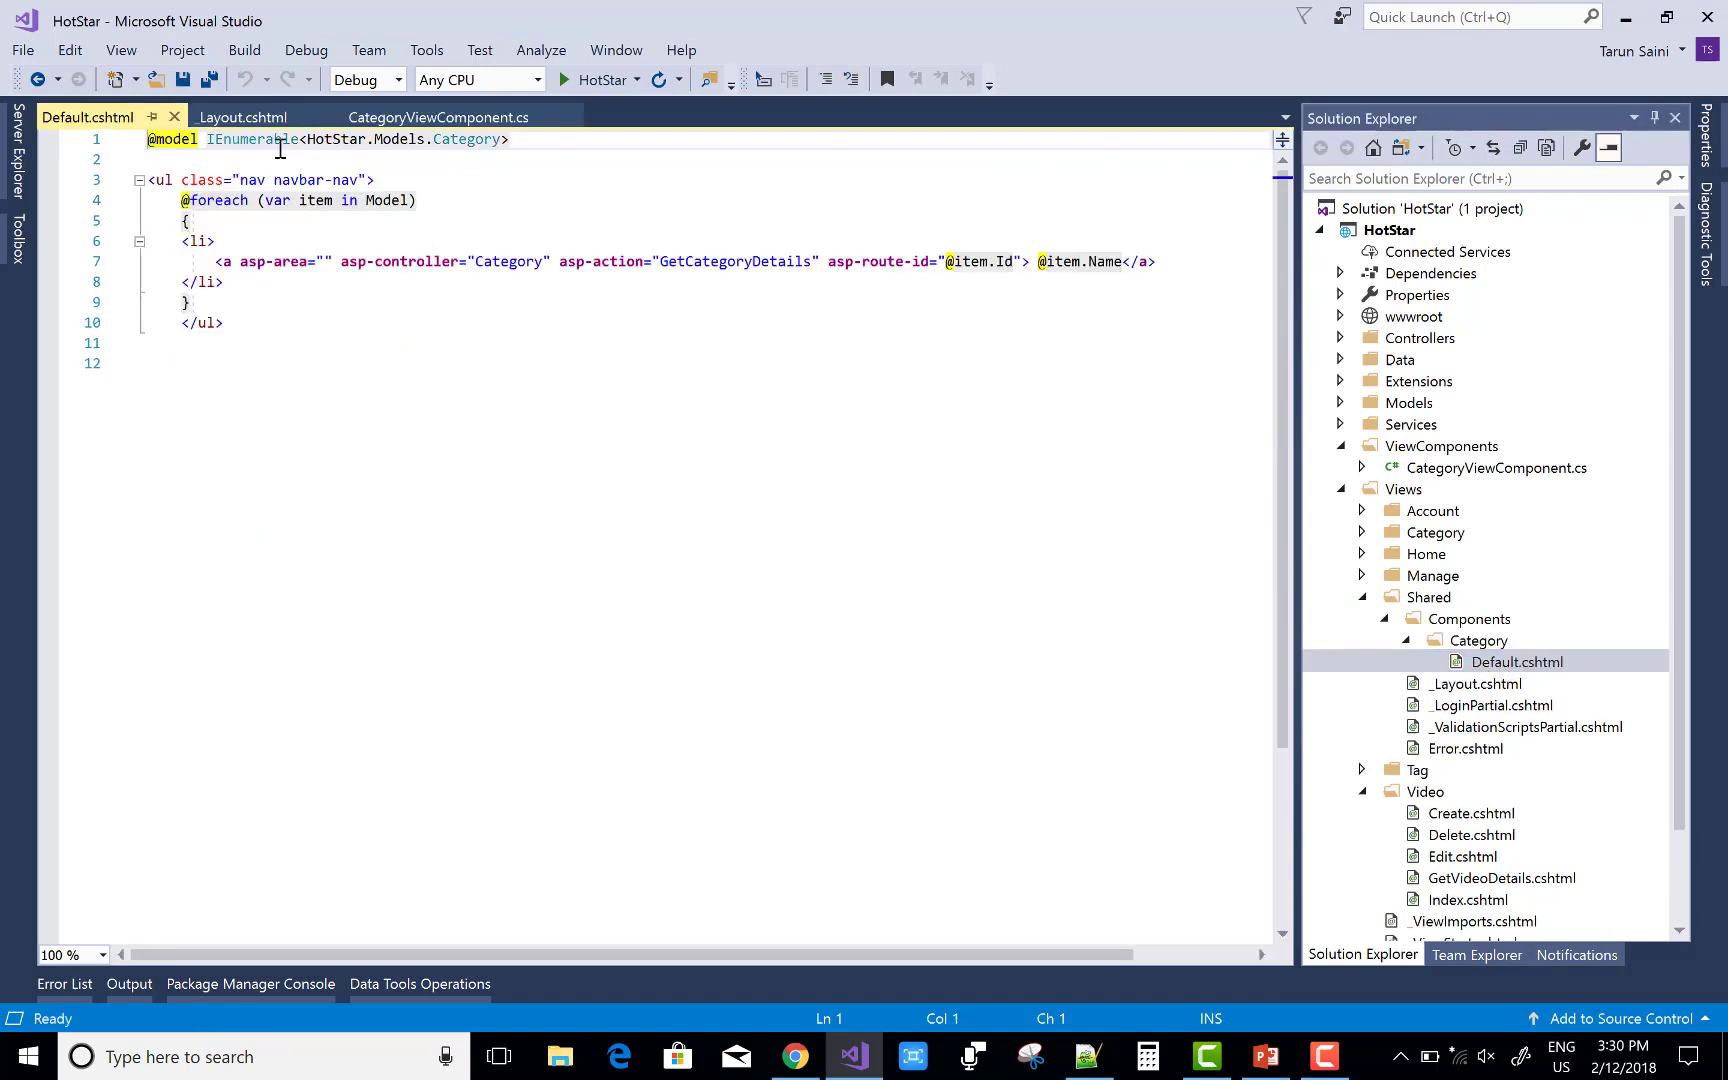
Step: Review Default.cshtml's Category model type, navbar-nav list and GetCategoryDetails link, then launch HotStar
{"action": "mouse_move", "coordinate": [247, 139]}
{"action": "left_click_drag", "start_coordinate": [207, 140], "coordinate": [521, 140]}
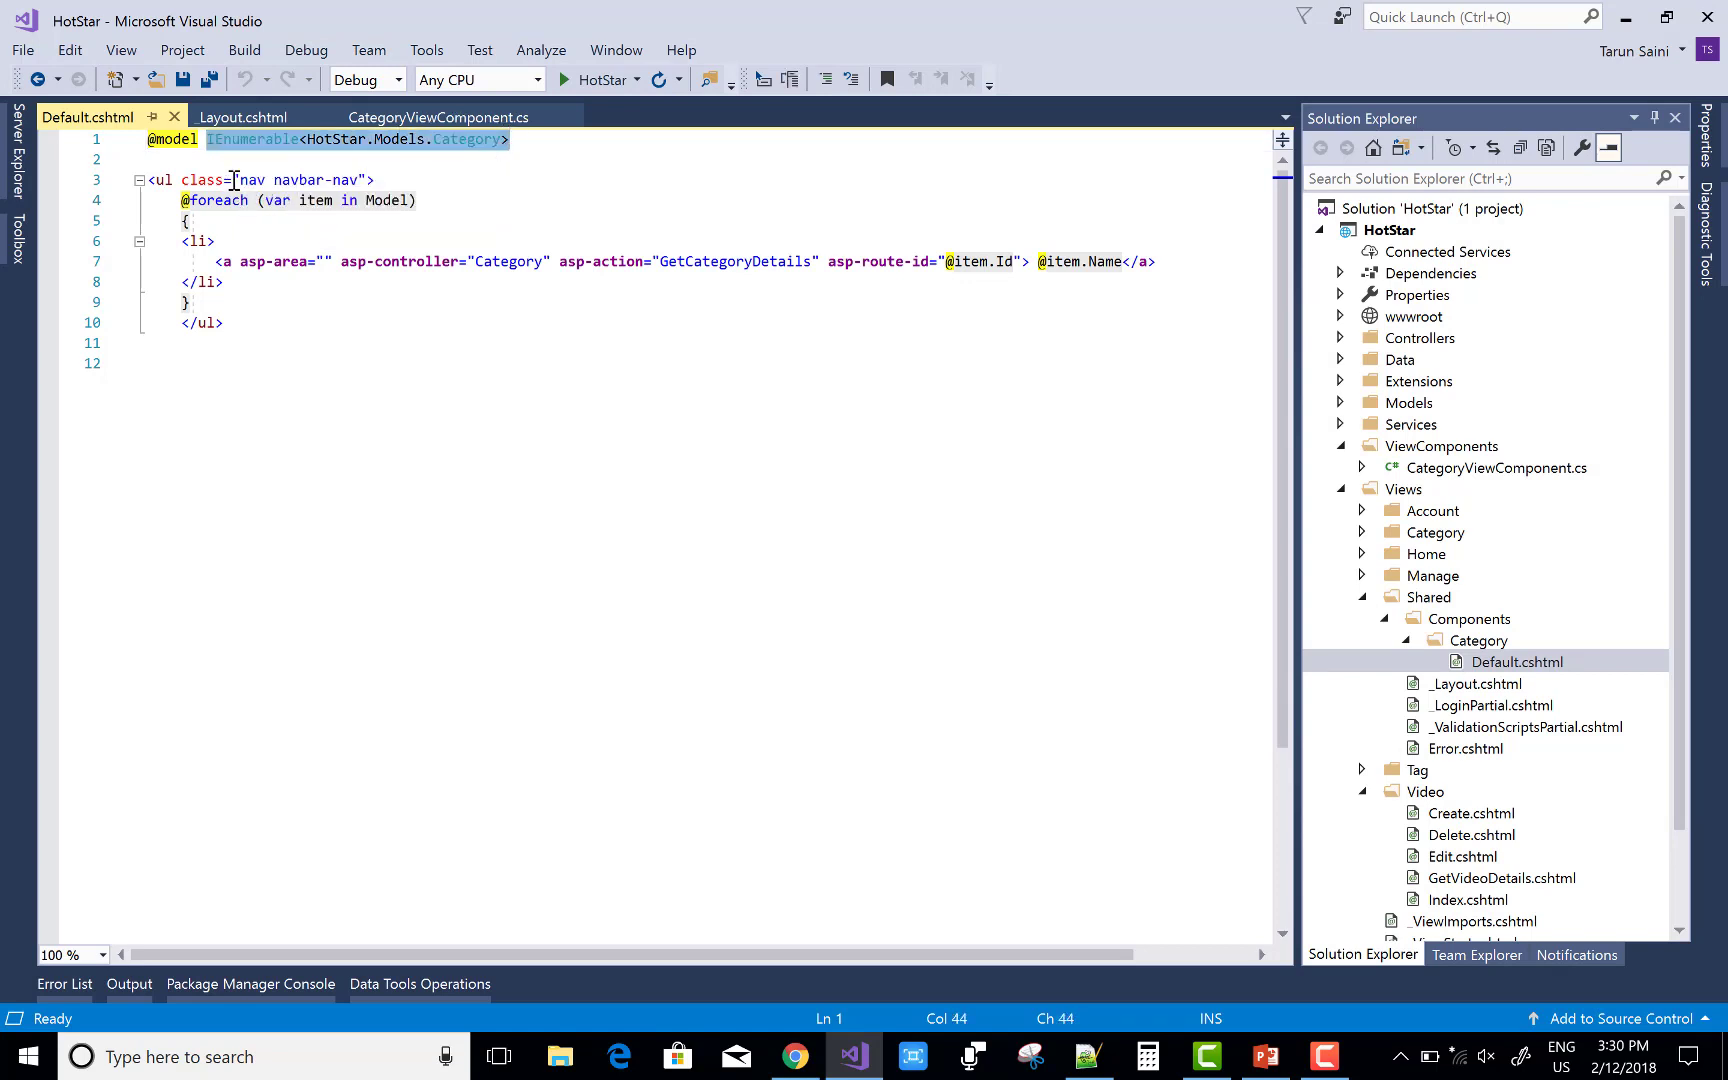
{"action": "left_click_drag", "start_coordinate": [234, 180], "coordinate": [369, 180]}
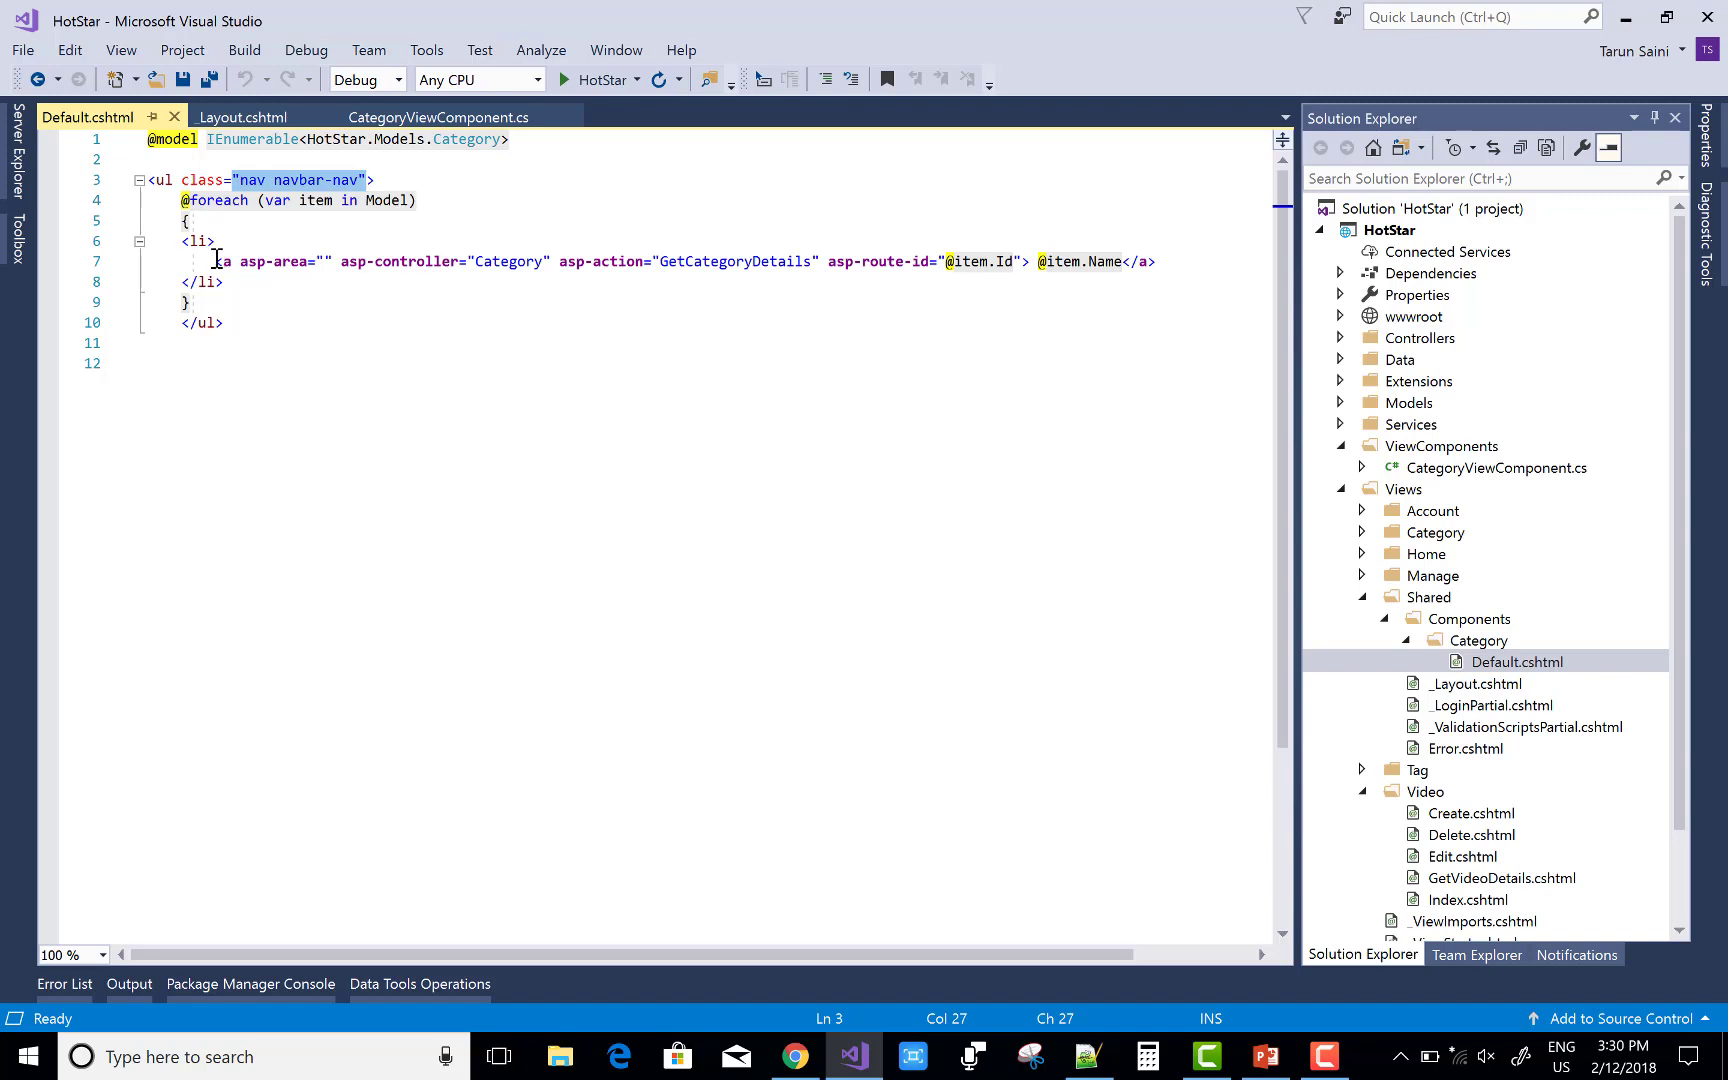
{"action": "left_click_drag", "start_coordinate": [216, 261], "coordinate": [1175, 259]}
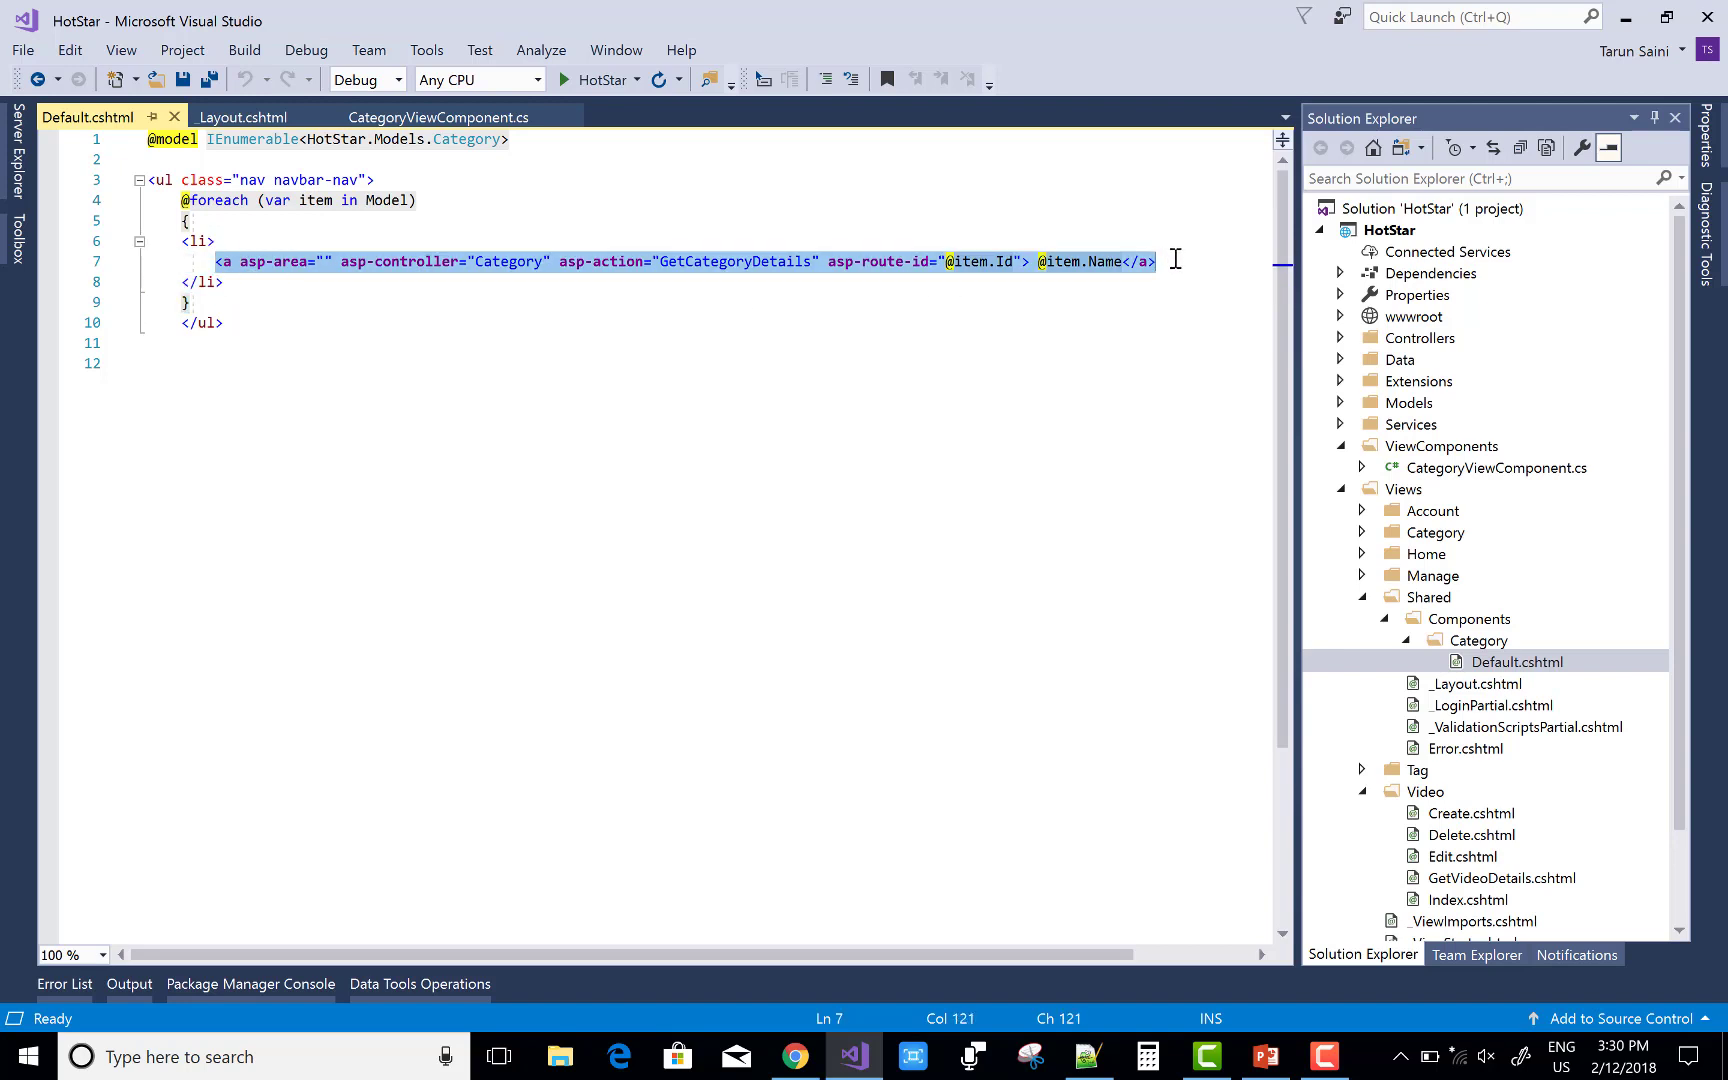
{"action": "left_click", "coordinate": [1045, 347]}
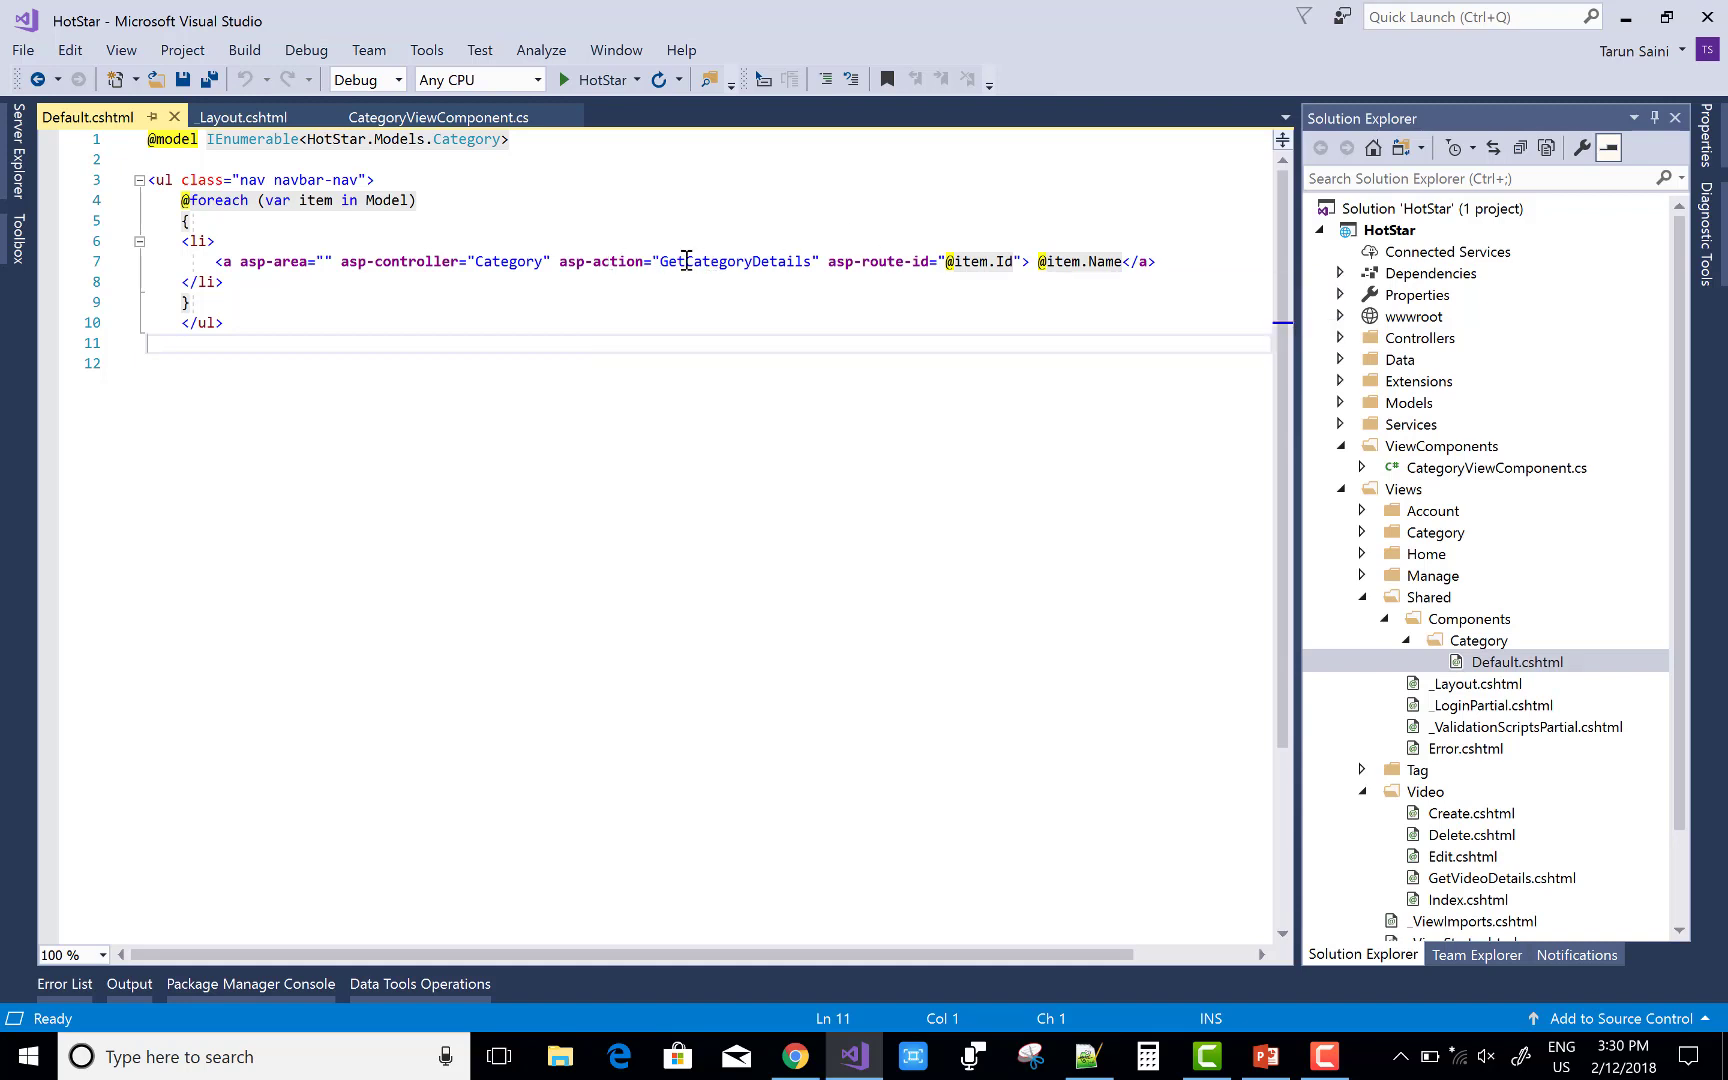
{"action": "left_click_drag", "start_coordinate": [666, 261], "coordinate": [822, 260]}
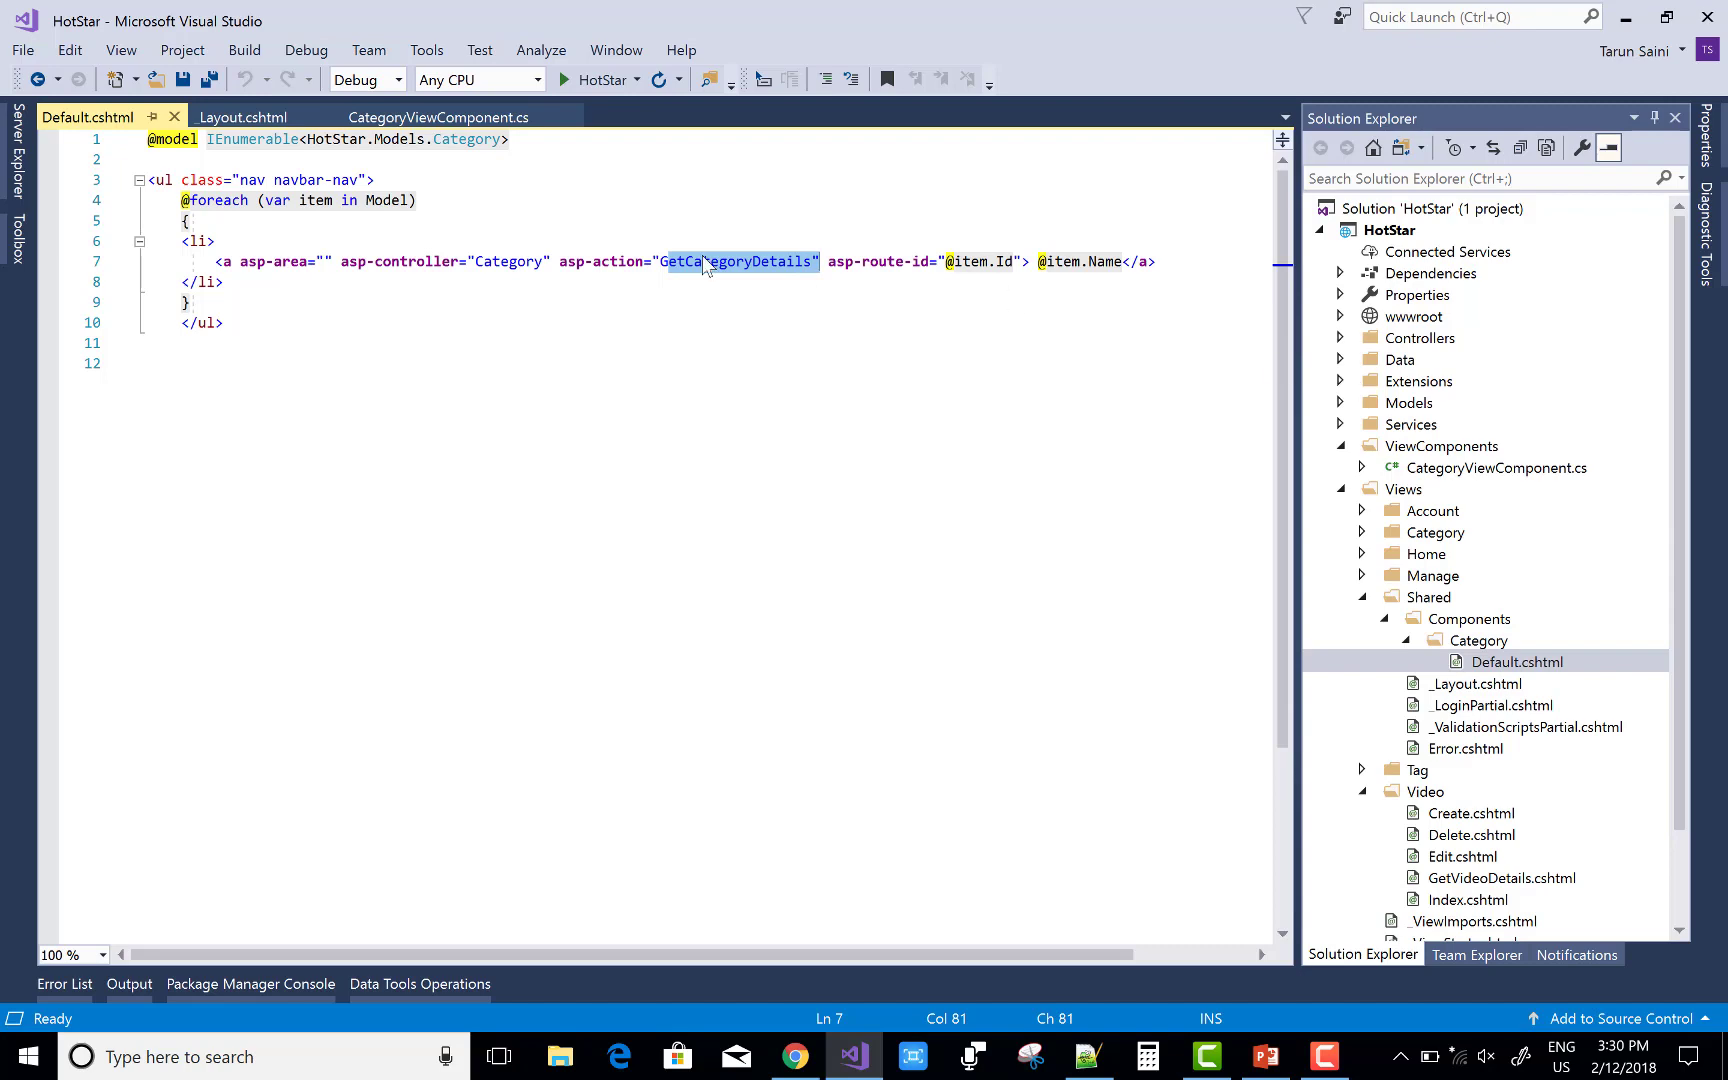
{"action": "left_click", "coordinate": [595, 80]}
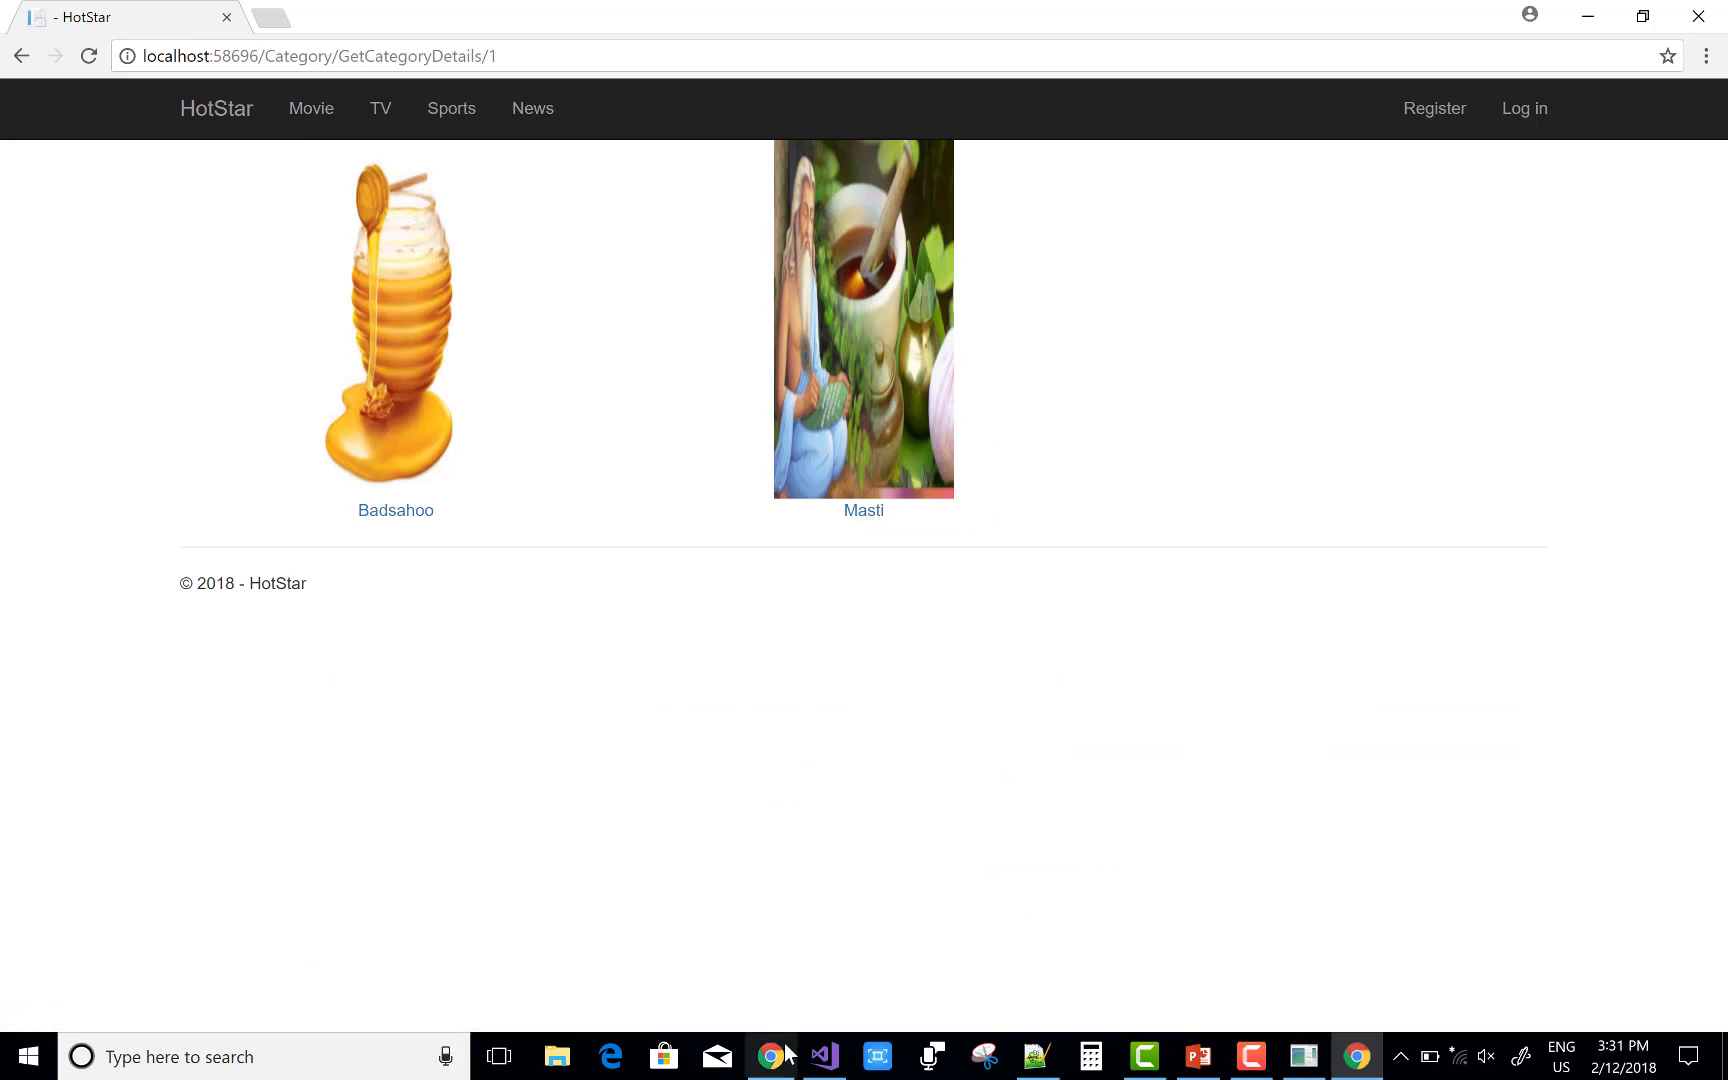
Step: Open CategoryController.cs from Controllers and highlight the GetCategoryDetails action
{"action": "left_click", "coordinate": [822, 1056]}
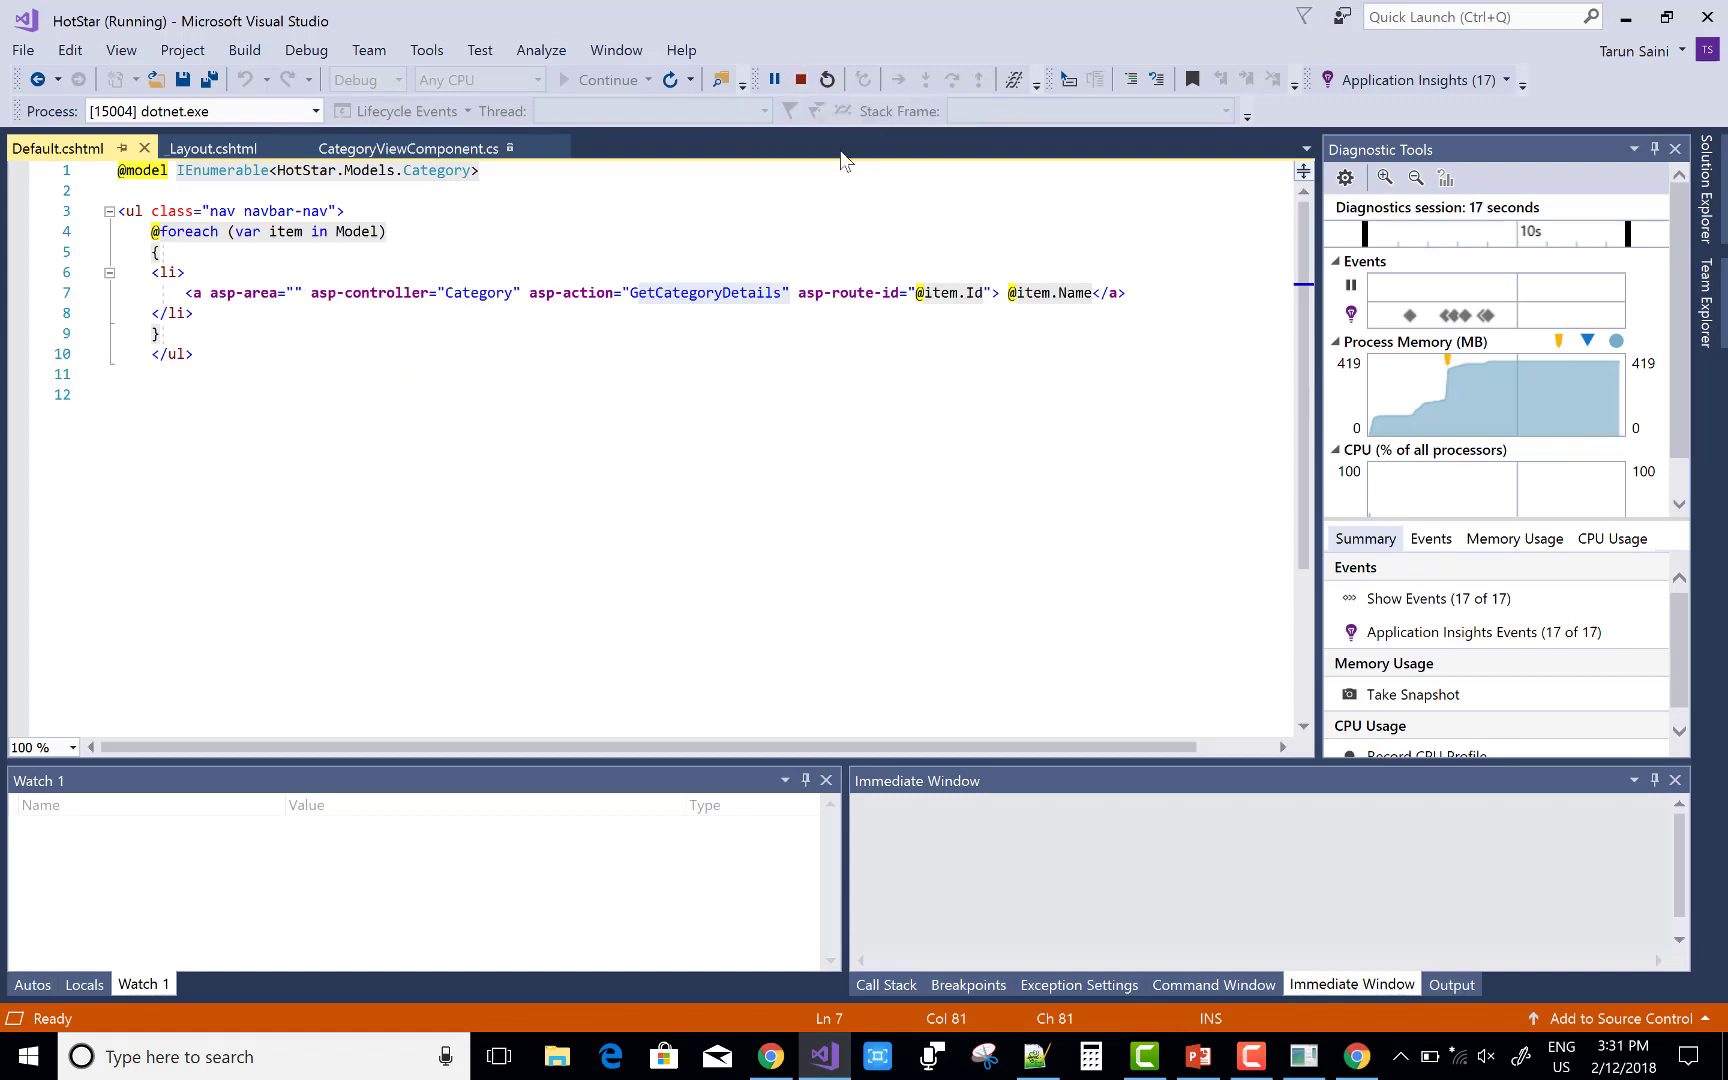
{"action": "left_click", "coordinate": [1705, 189]}
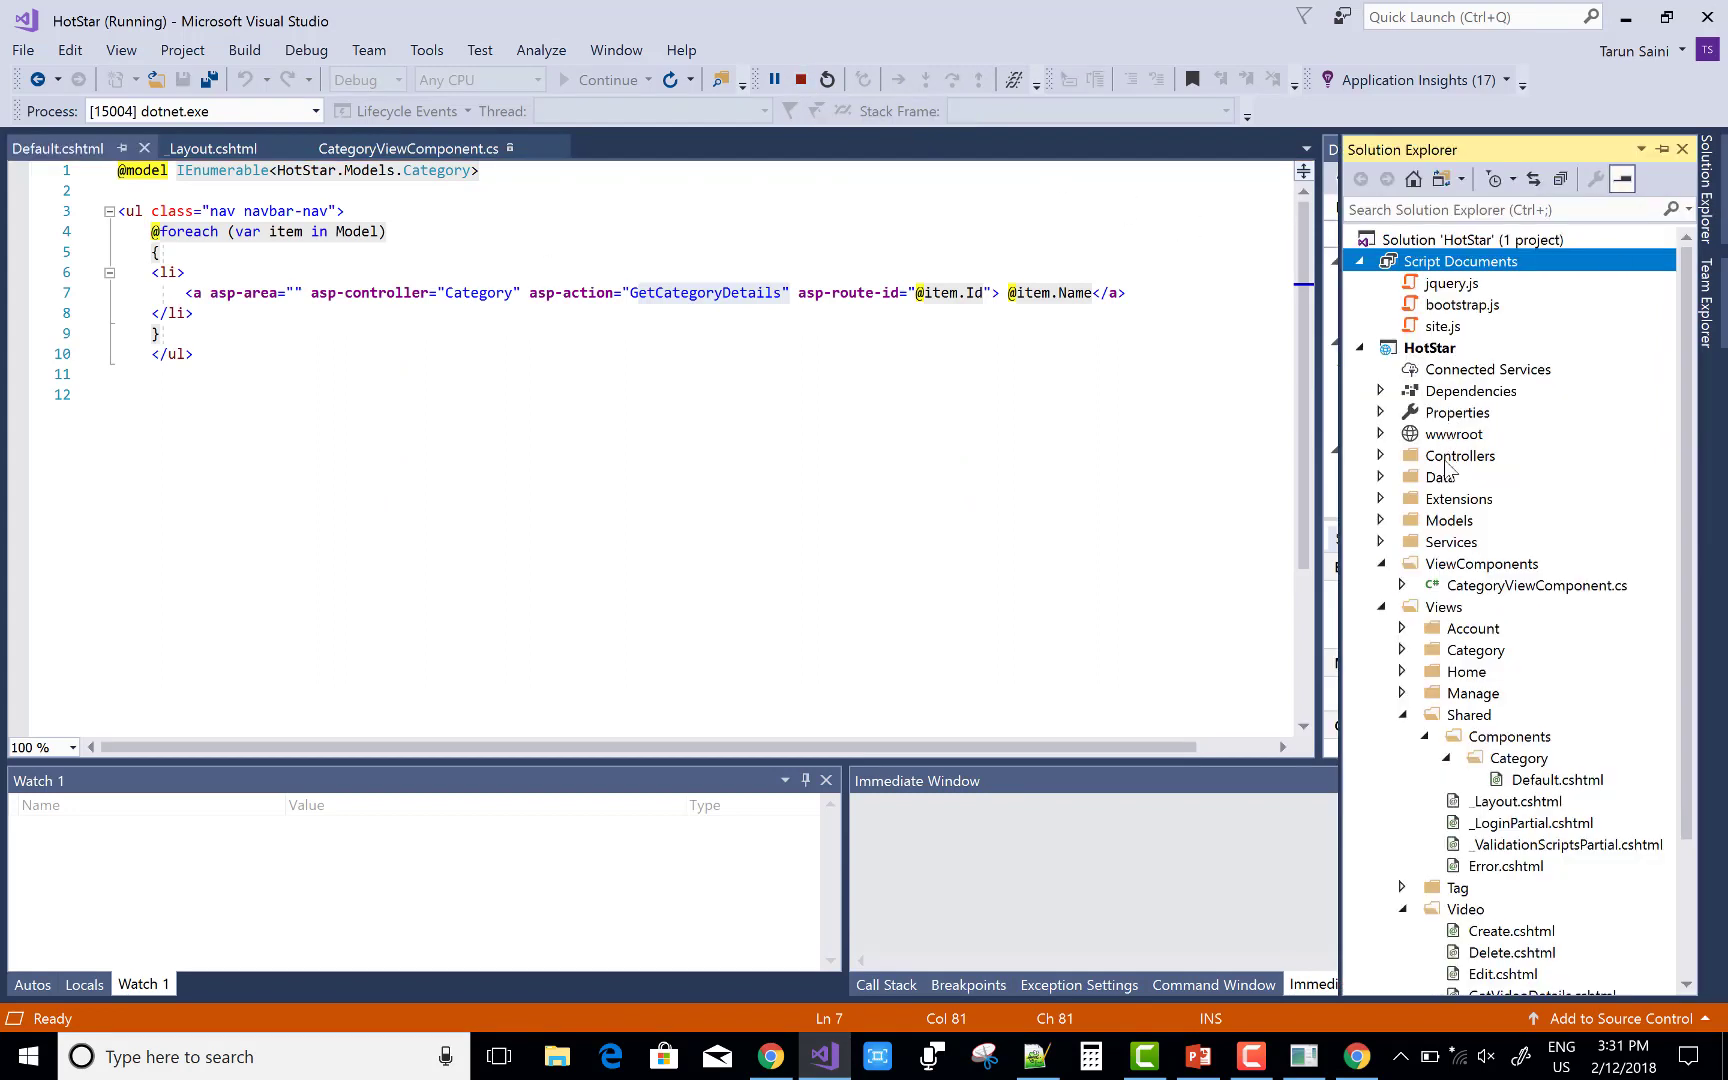
{"action": "left_click", "coordinate": [1383, 455]}
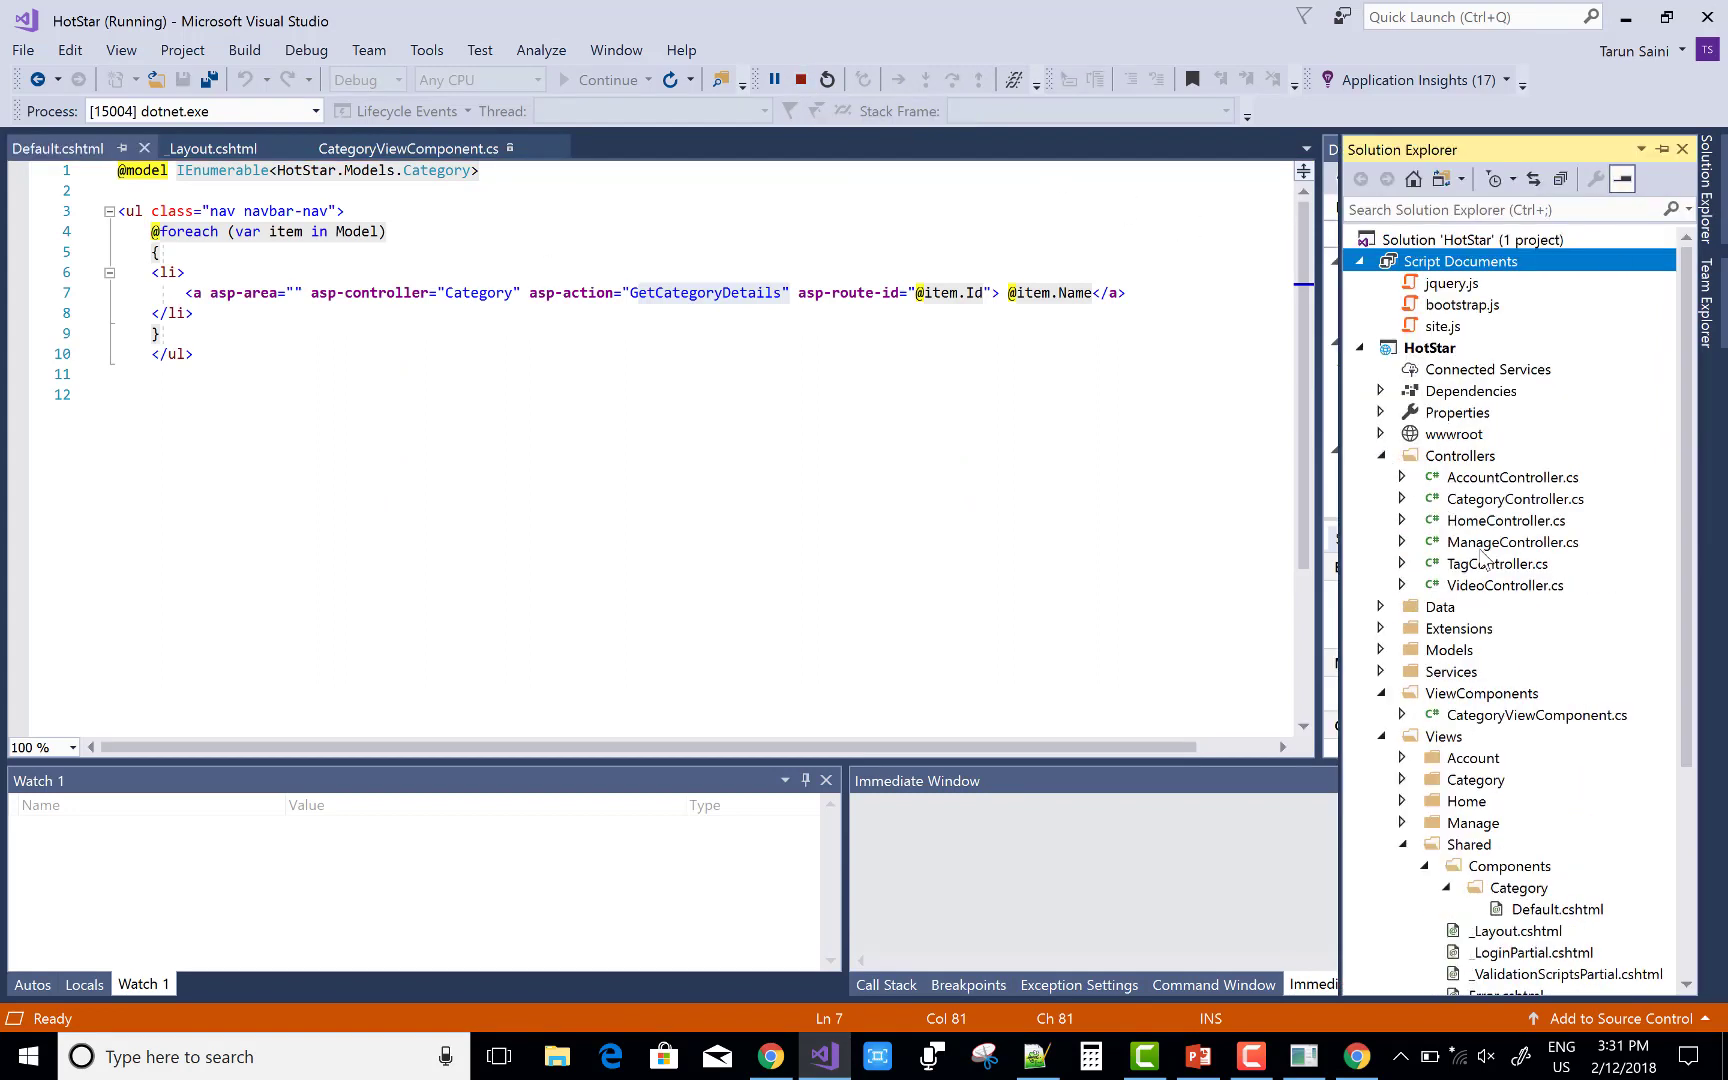
{"action": "double_click", "coordinate": [1499, 499]}
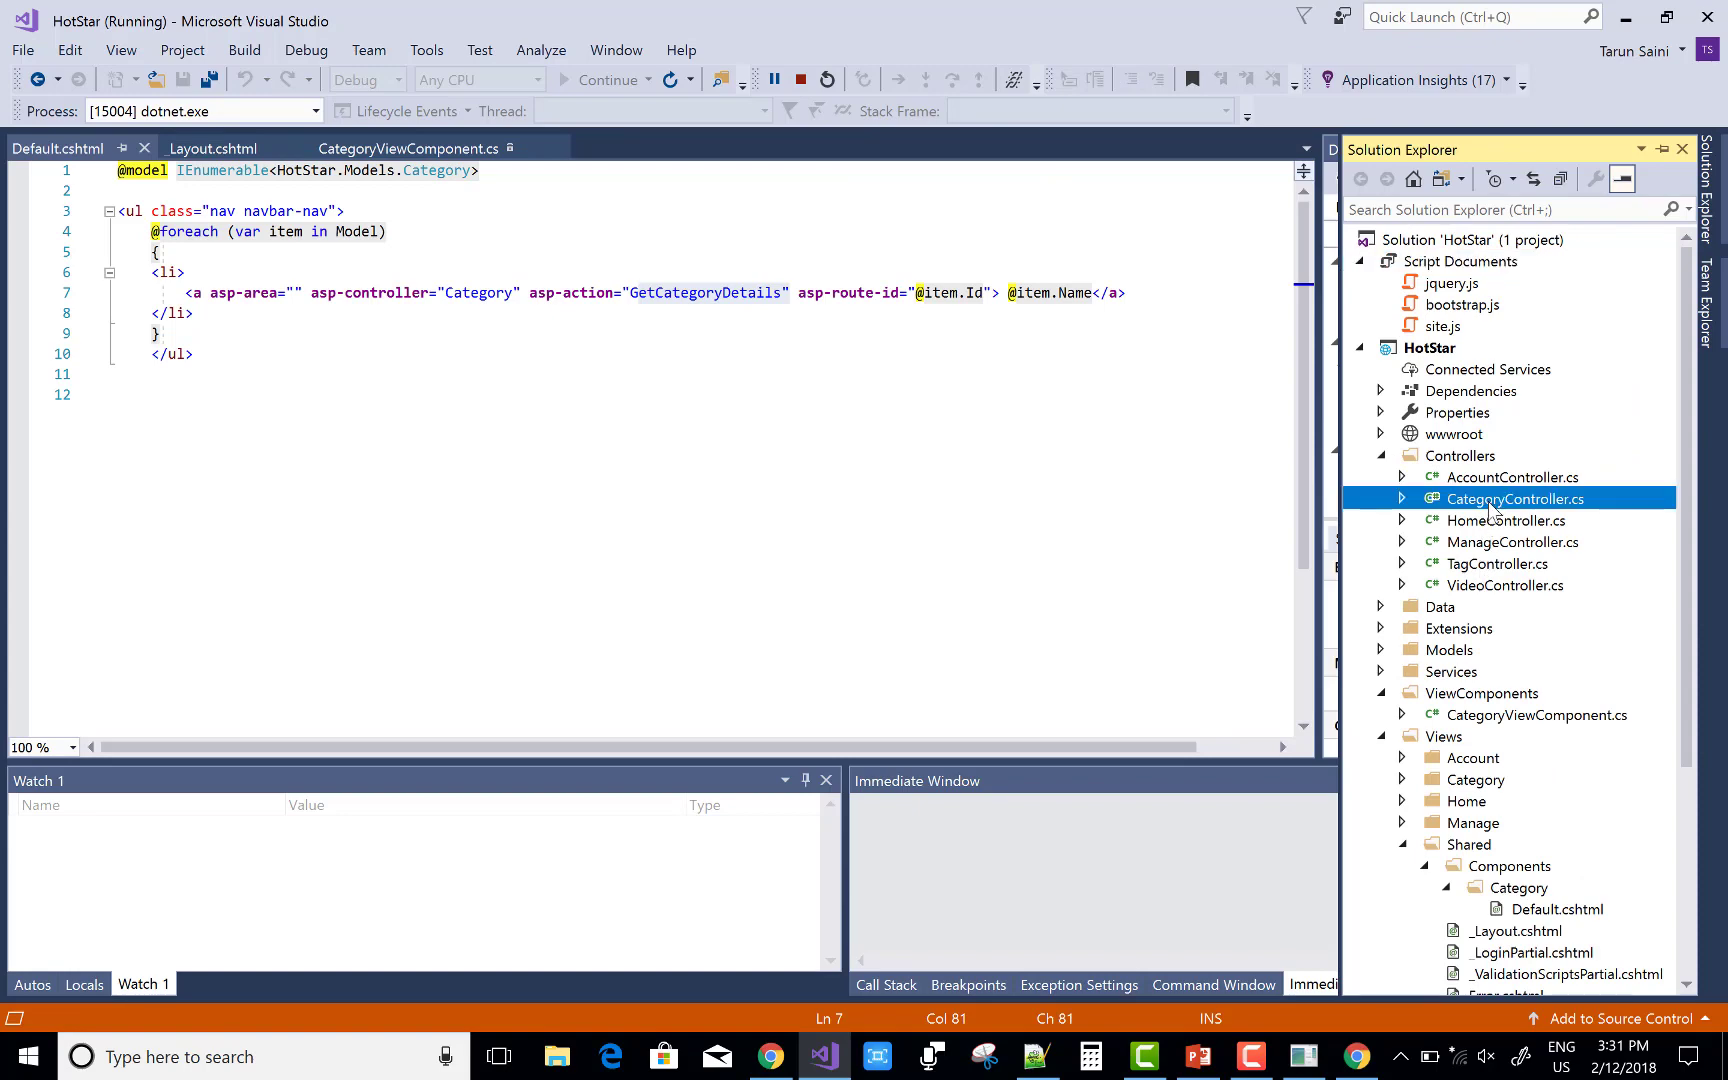
{"action": "scroll", "coordinate": [812, 484], "scroll_direction": "down", "scroll_amount": 10}
{"action": "scroll", "coordinate": [812, 483], "scroll_direction": "down", "scroll_amount": 4}
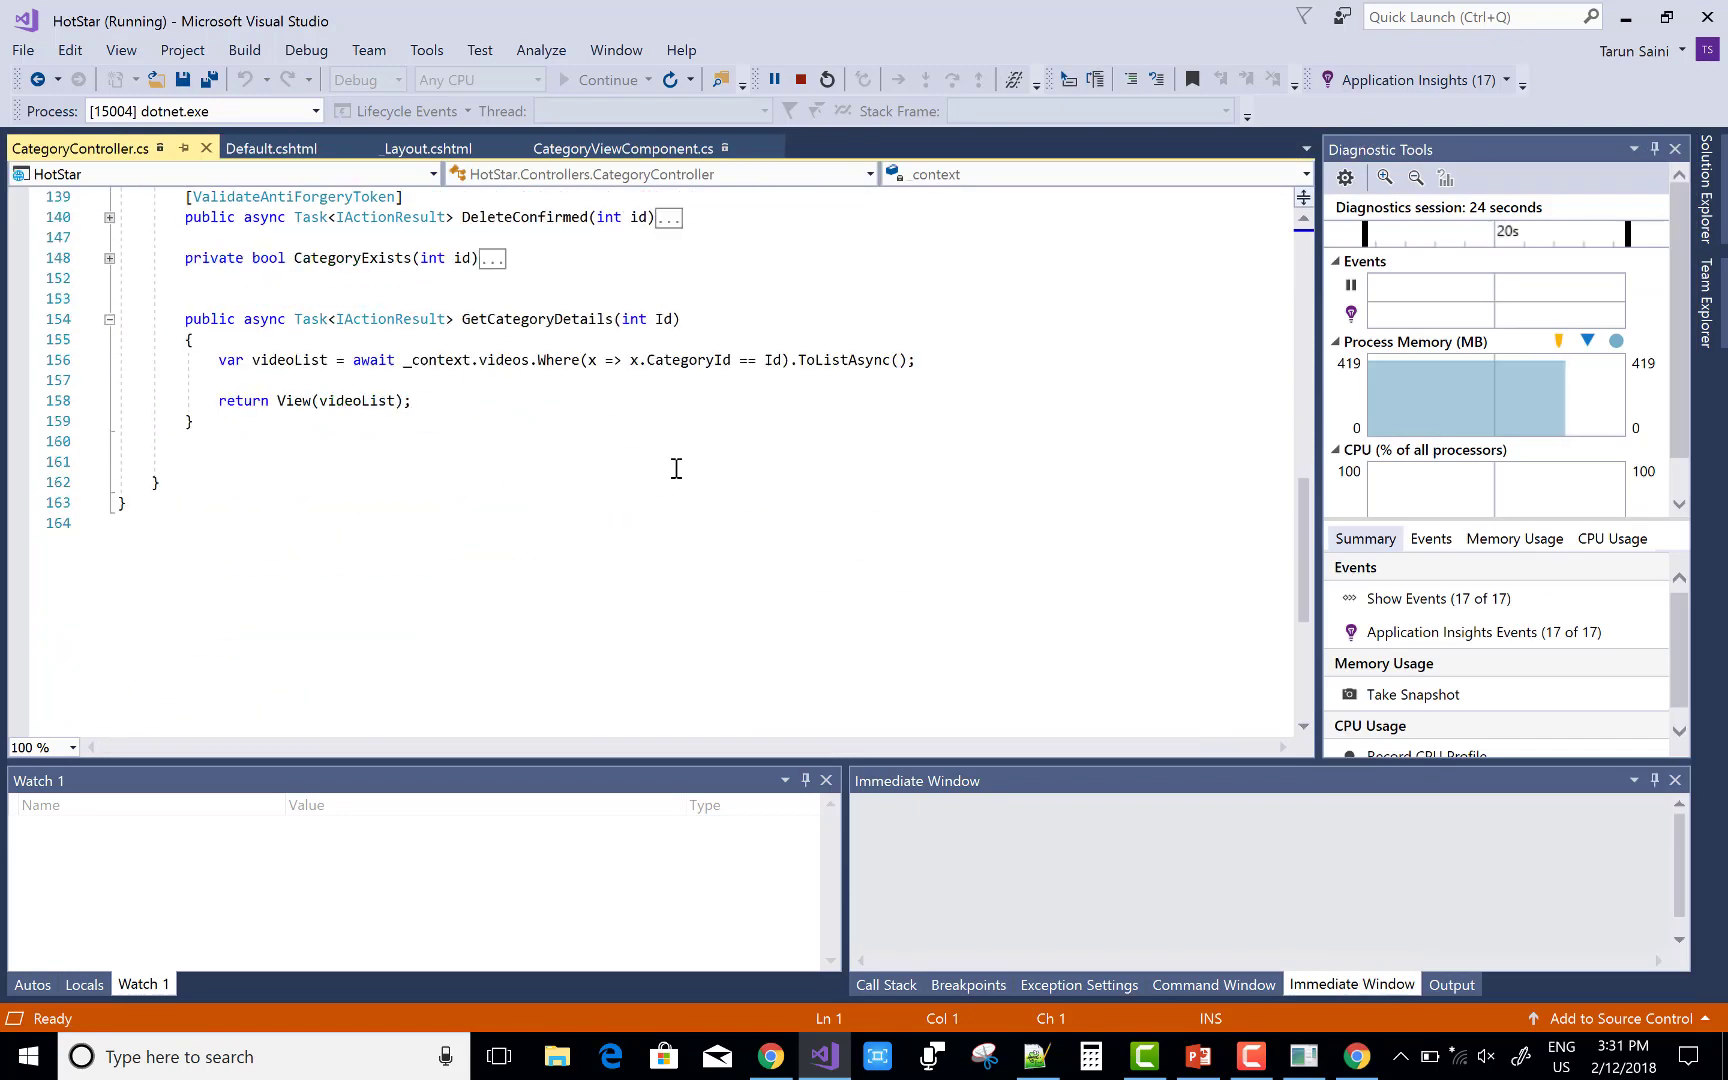
{"action": "scroll", "coordinate": [284, 371], "scroll_direction": "up", "scroll_amount": 3}
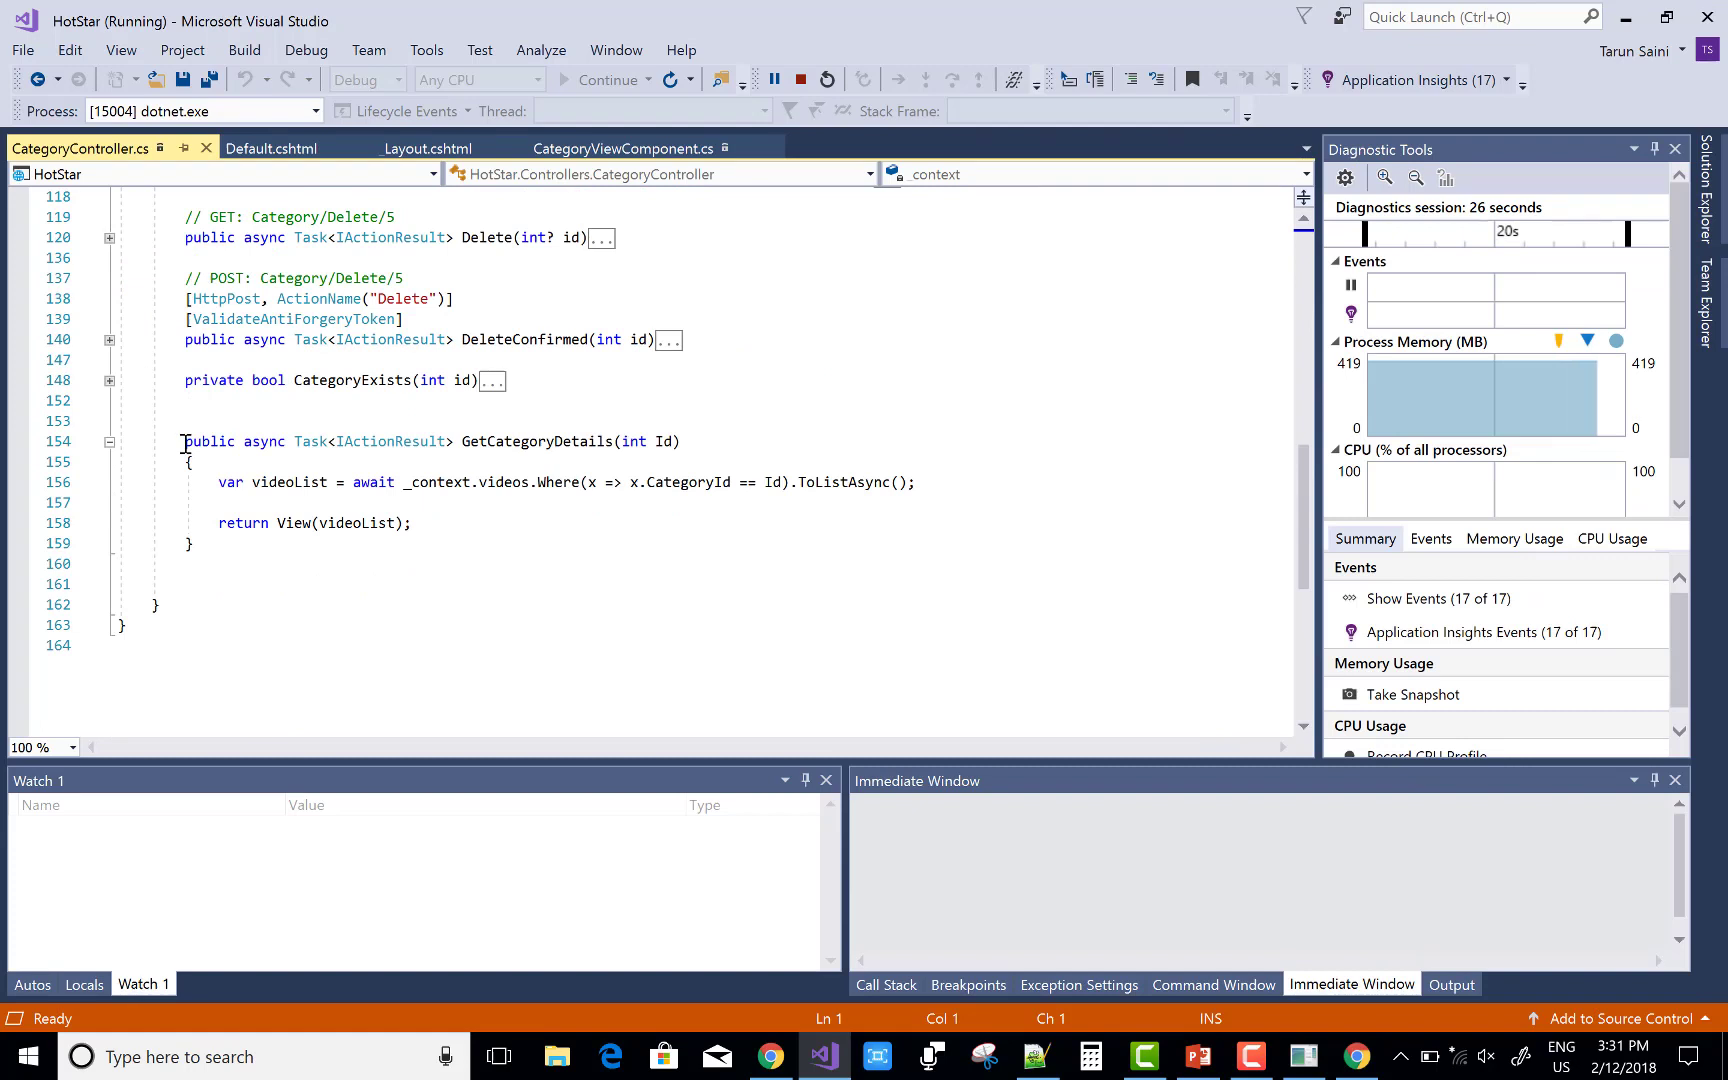
{"action": "left_click_drag", "start_coordinate": [185, 441], "coordinate": [317, 536]}
{"action": "left_click", "coordinate": [474, 565]}
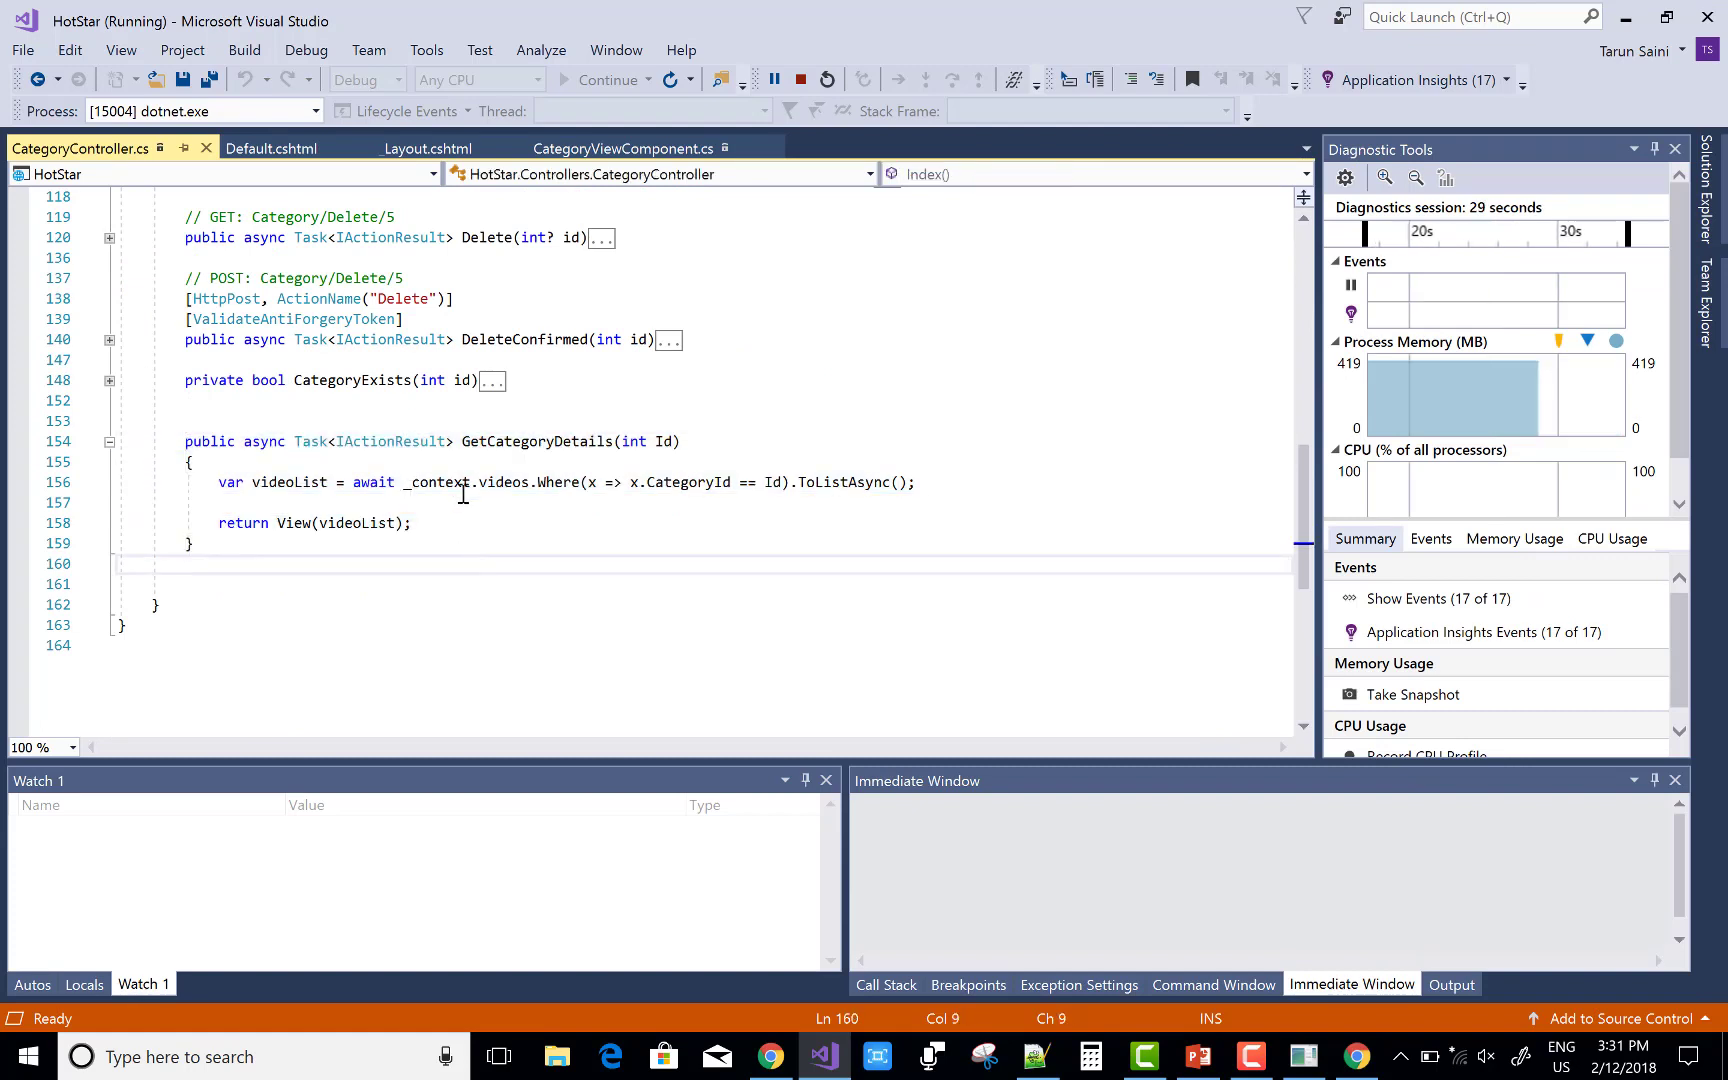
Step: Open Badsahoo's video details page in the browser, then stop debugging
{"action": "left_click", "coordinate": [1358, 1056]}
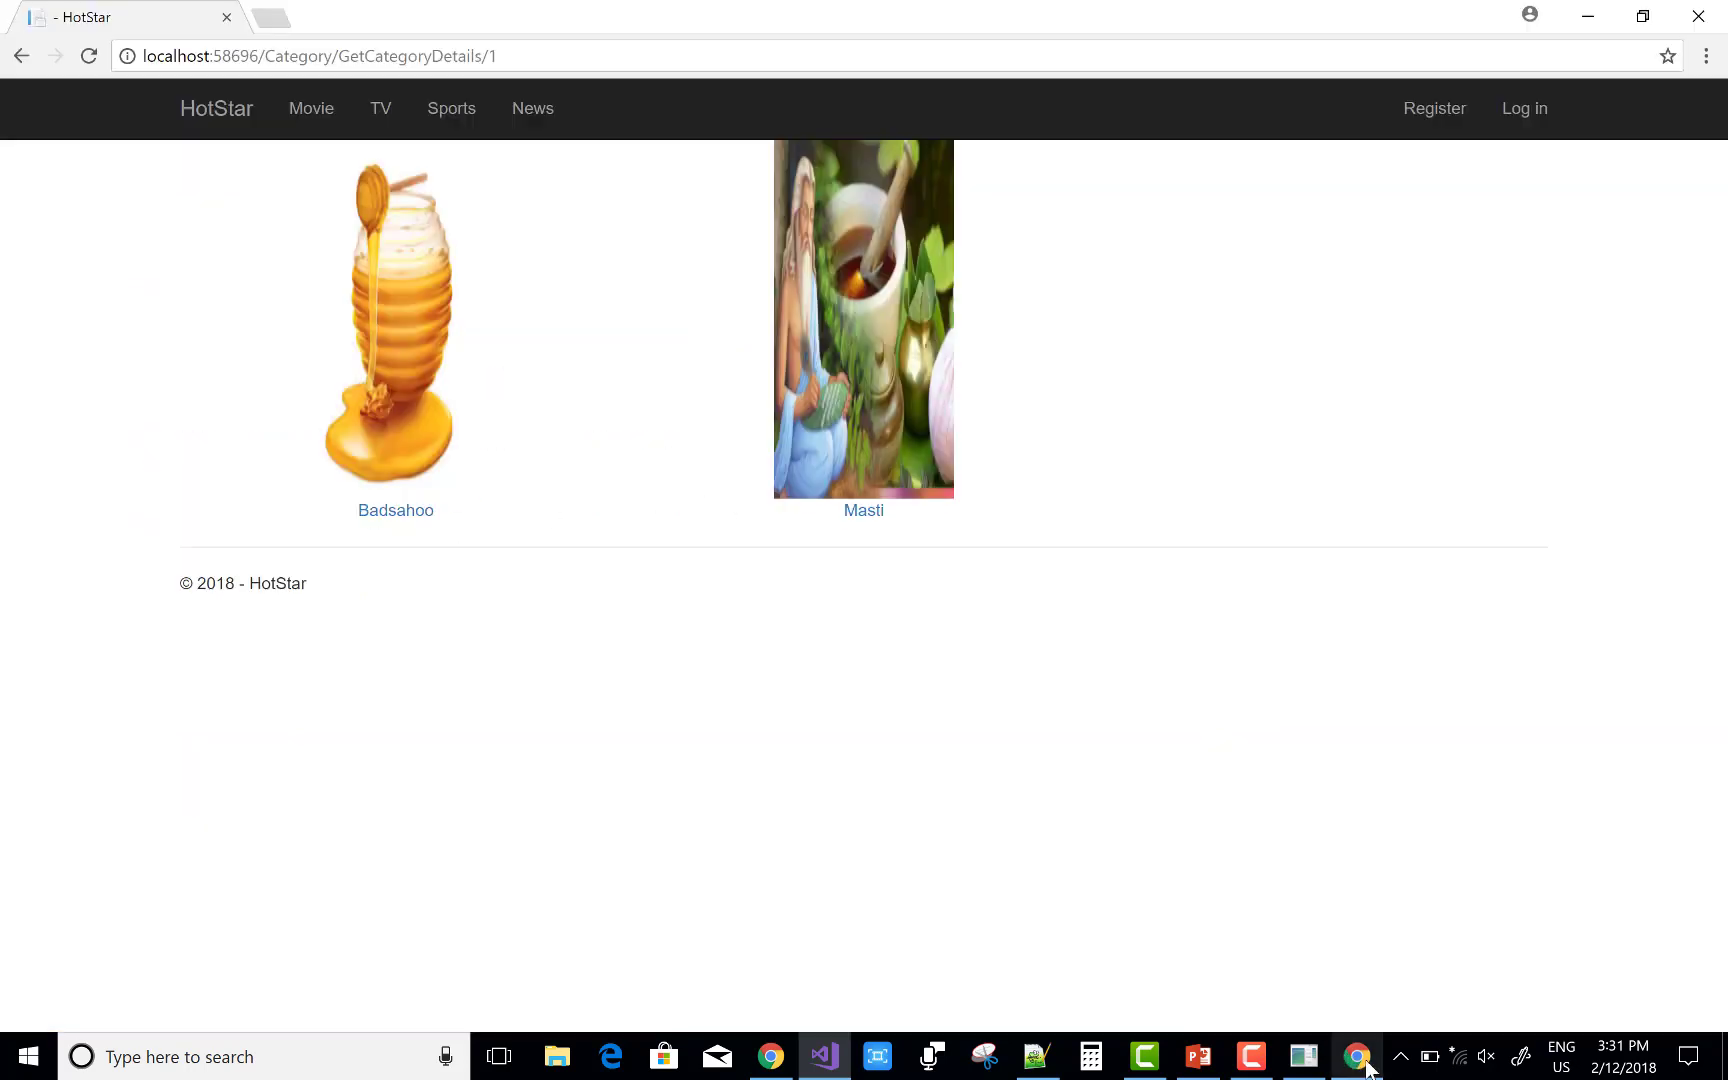
{"action": "left_click", "coordinate": [433, 315]}
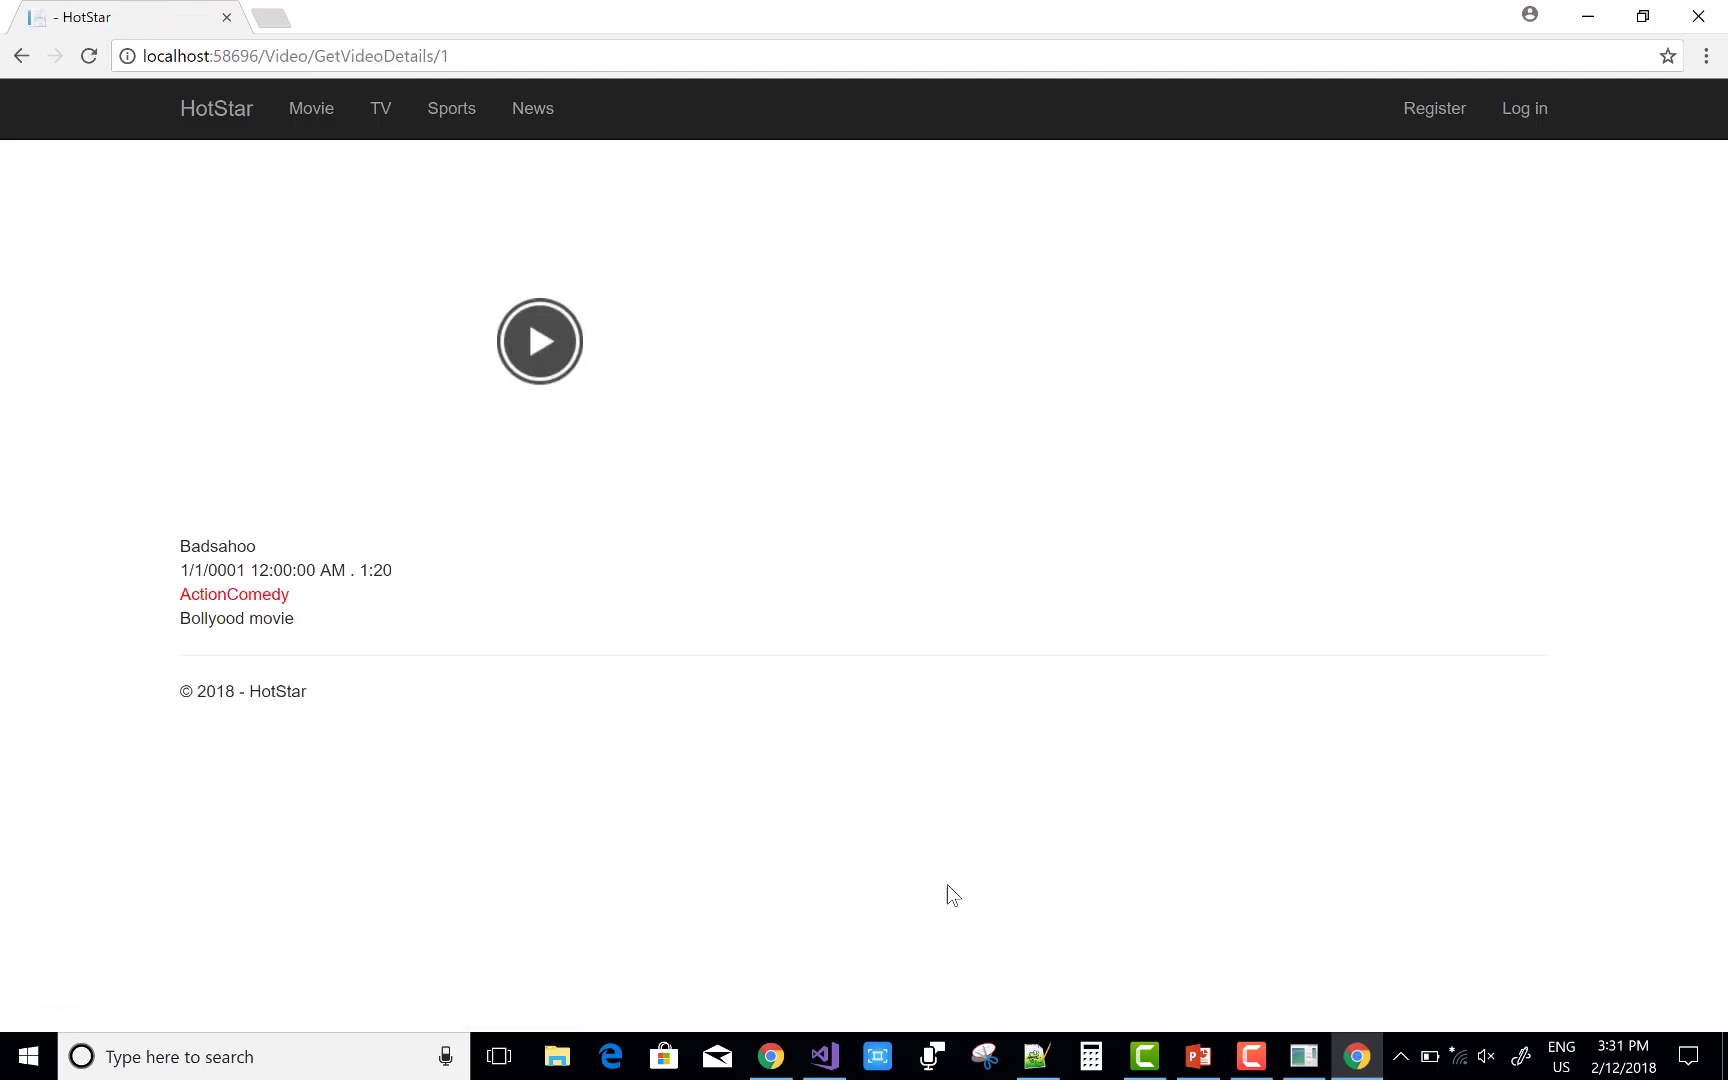
{"action": "left_click", "coordinate": [823, 1056]}
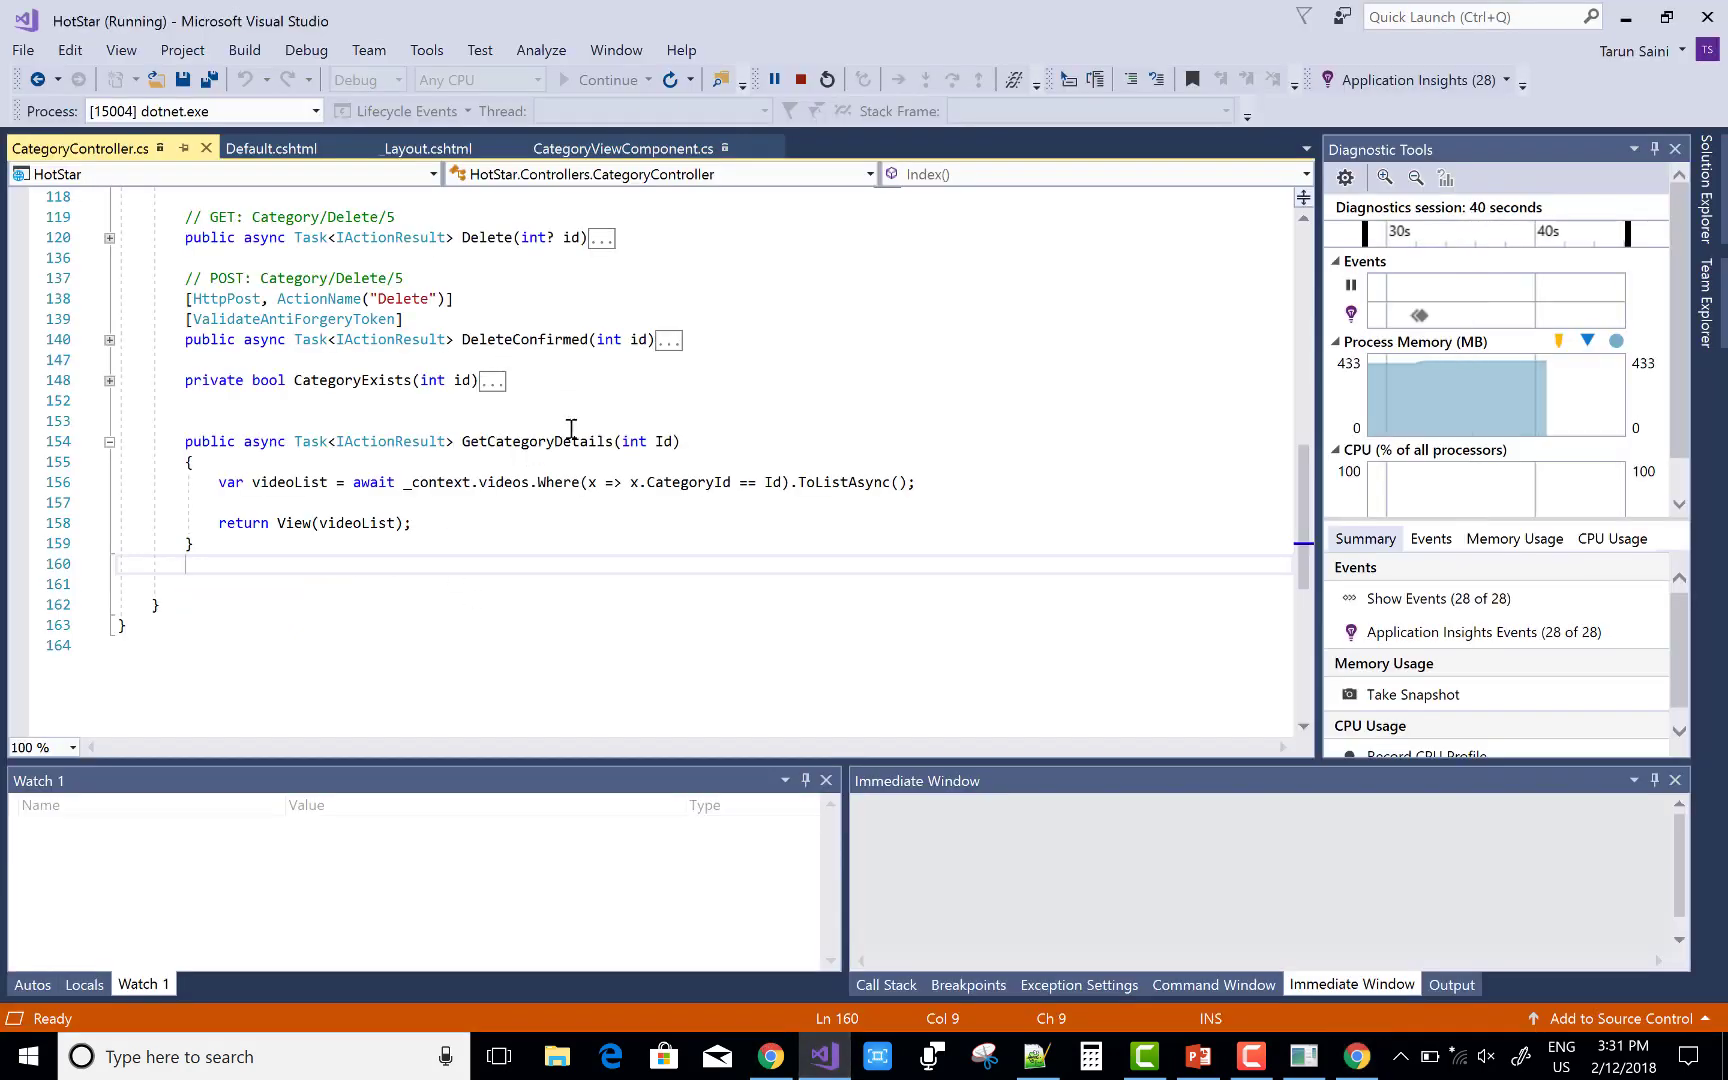
{"action": "left_click", "coordinate": [800, 80]}
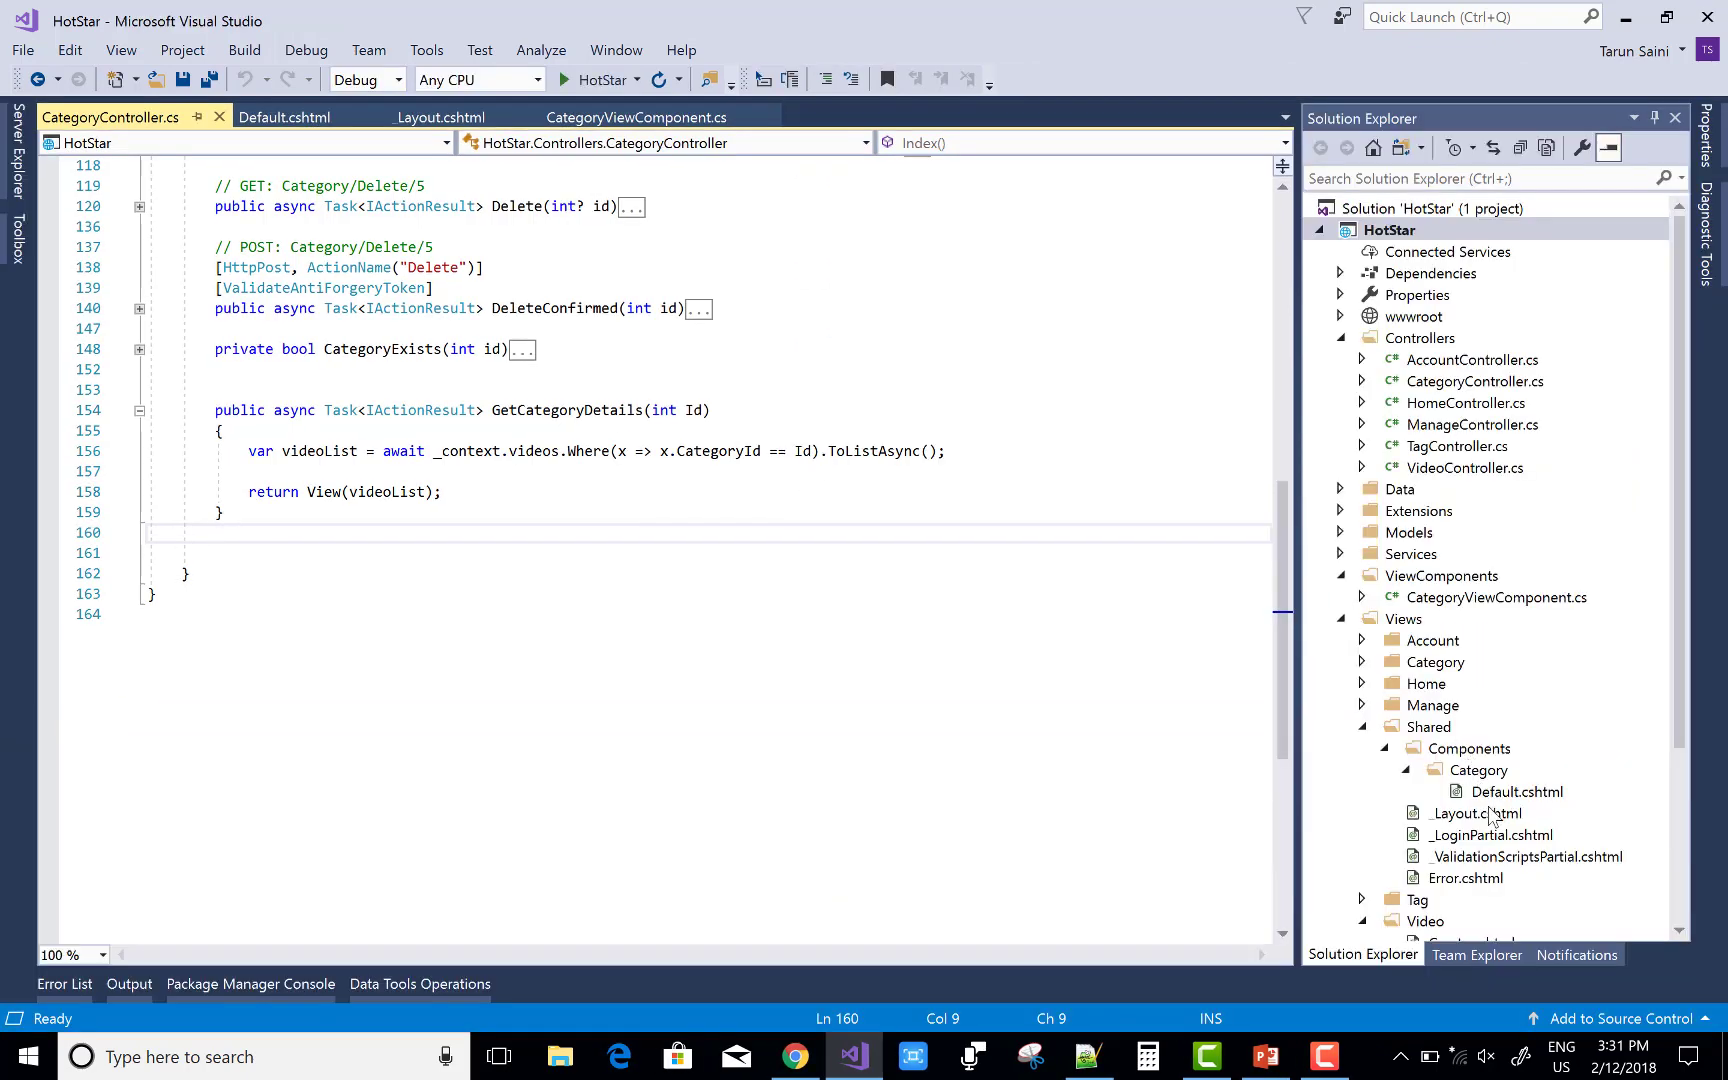
Step: Highlight the InvokeAsync call on line 32 of _Layout.cshtml
{"action": "double_click", "coordinate": [1476, 814]}
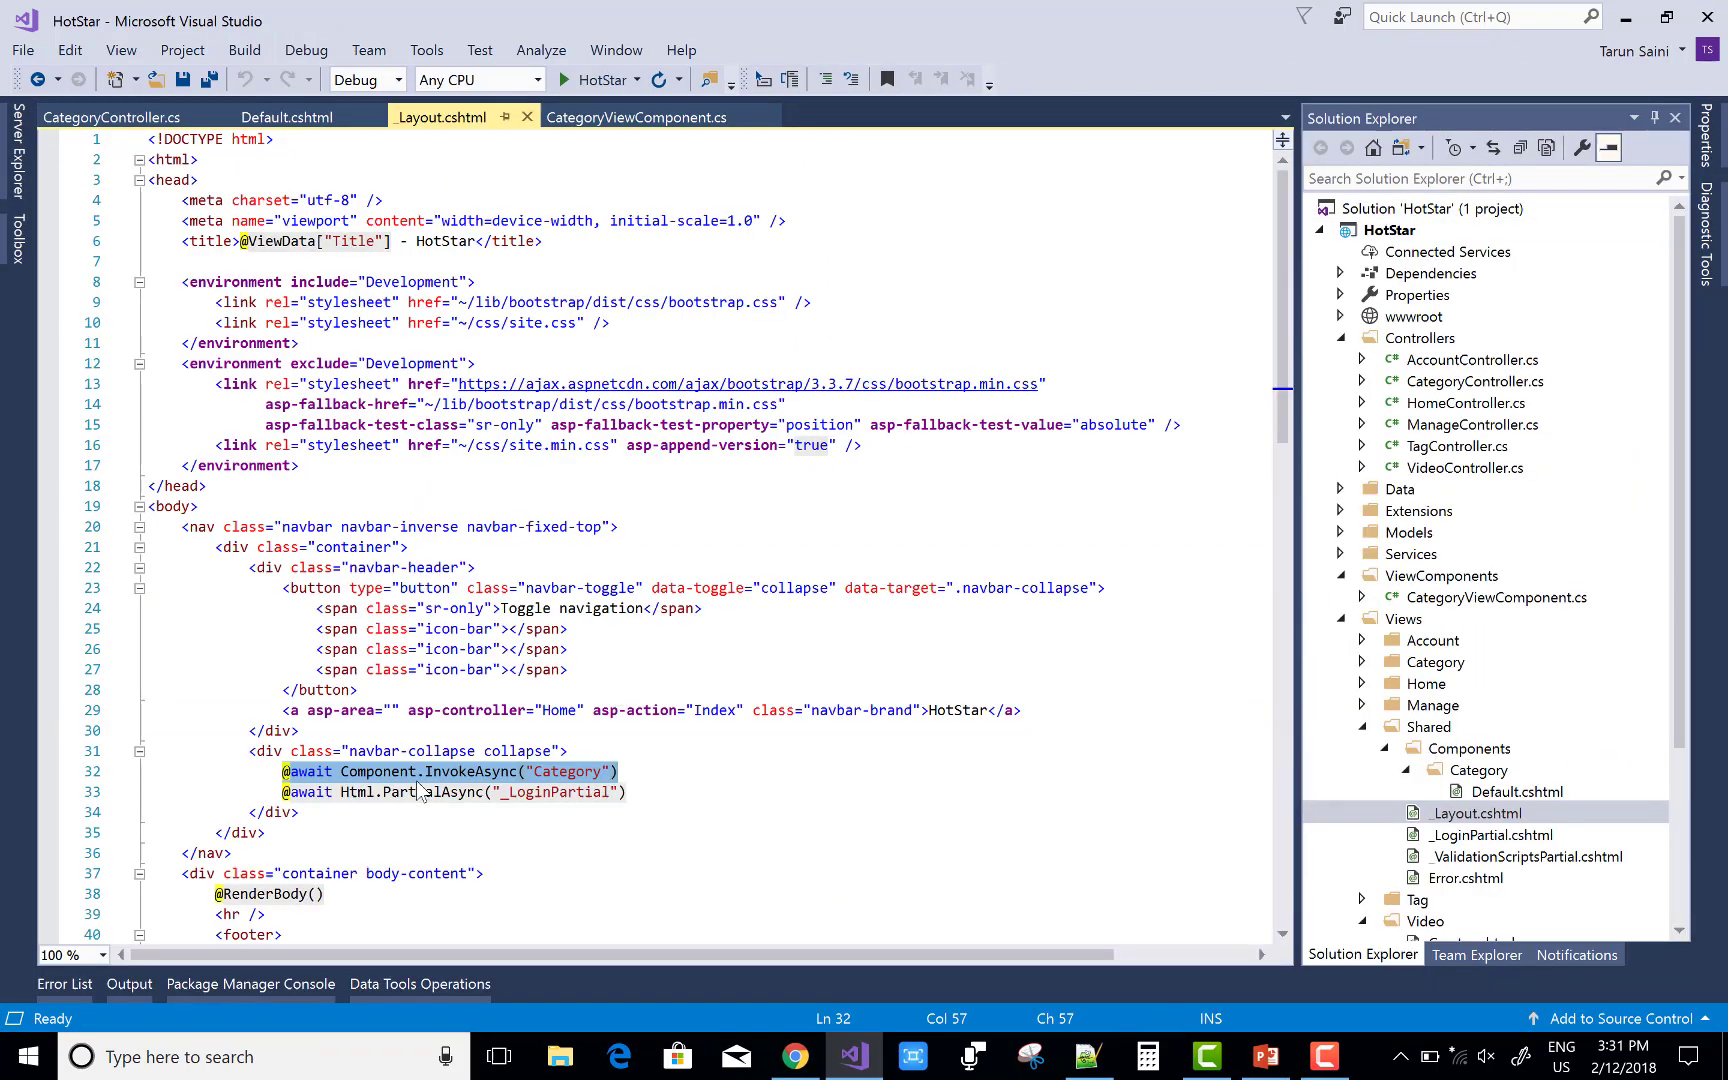
{"action": "left_click", "coordinate": [441, 771]}
{"action": "double_click", "coordinate": [442, 771]}
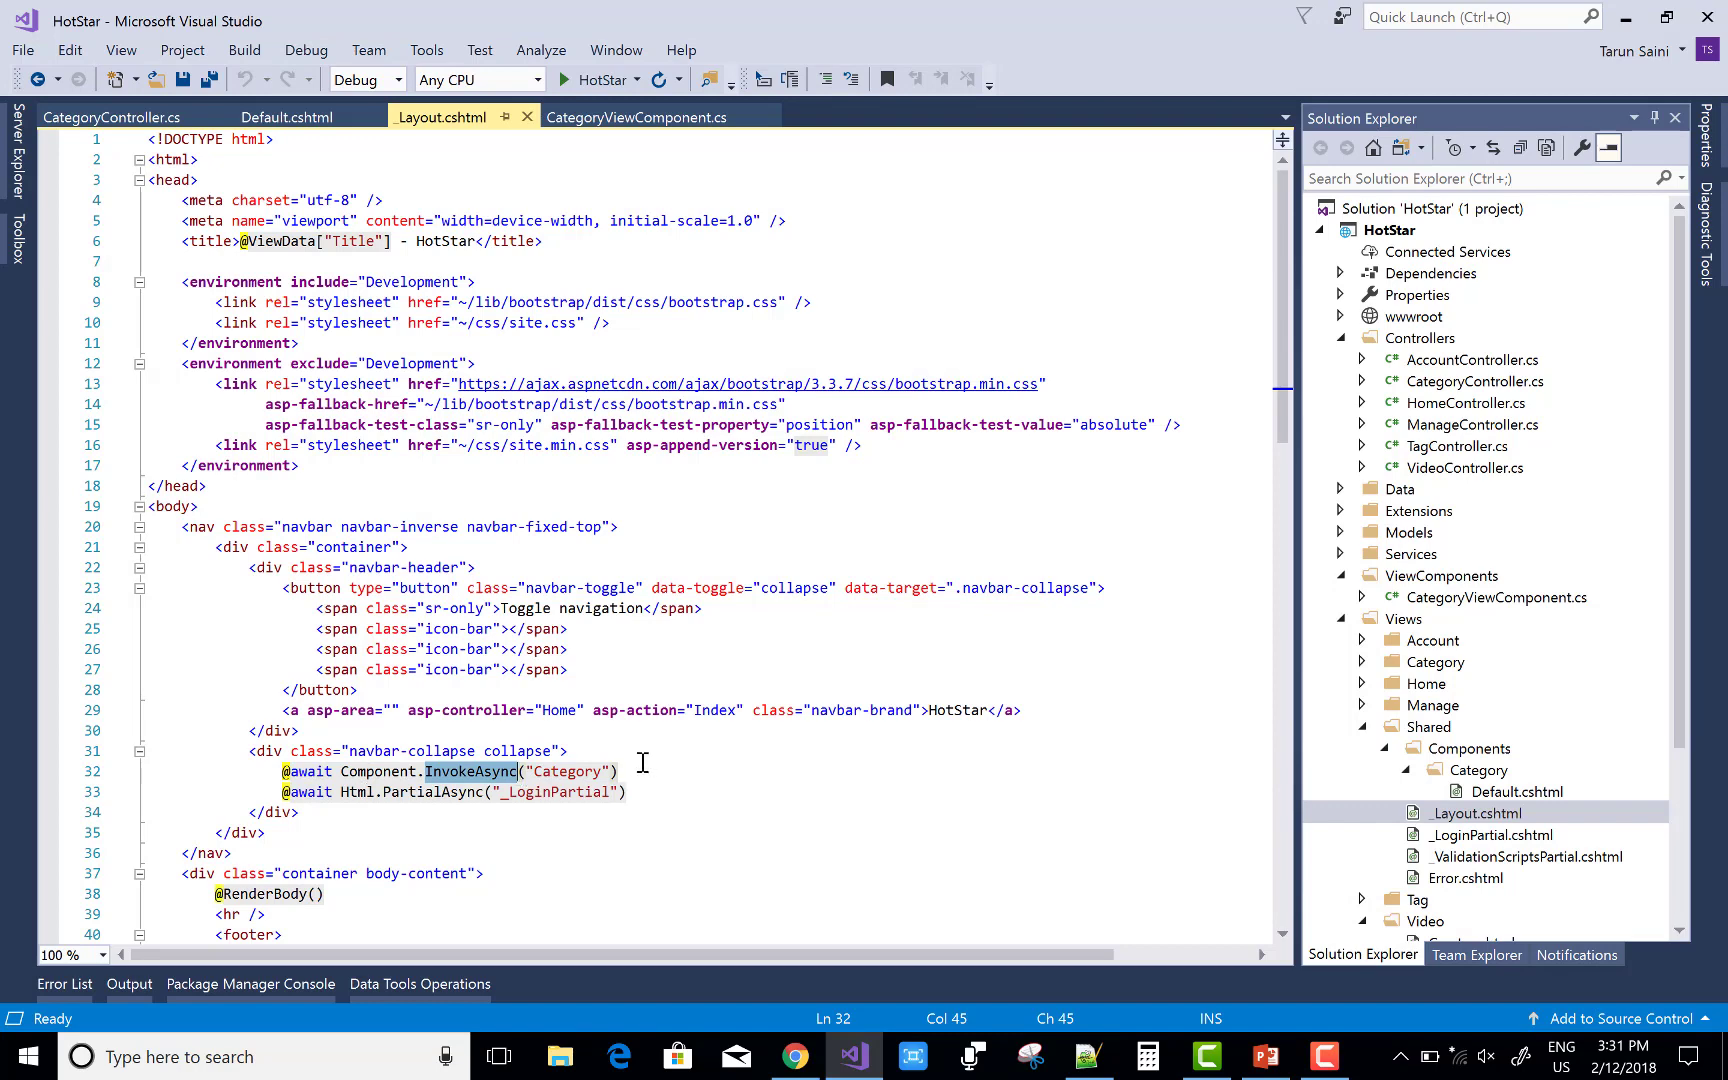
Step: Reopen CategoryViewComponent.cs and point out the Shared Components and Category folders
{"action": "double_click", "coordinate": [1485, 597]}
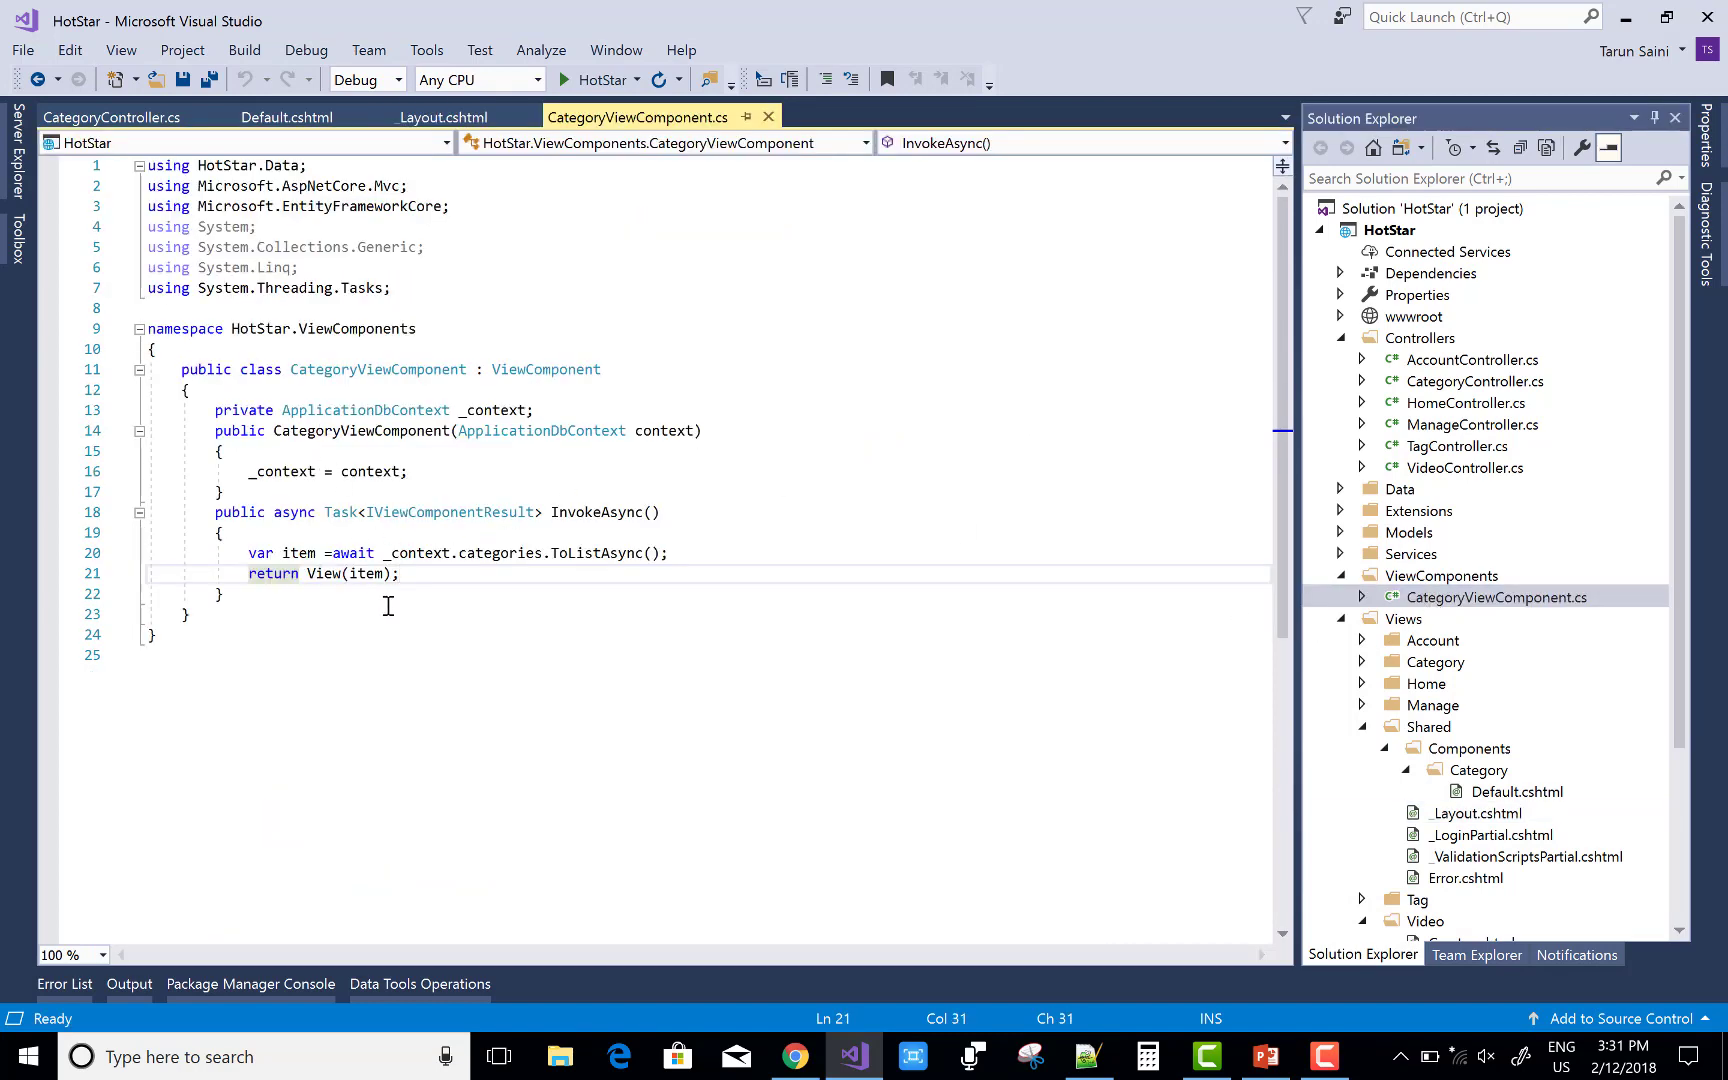
{"action": "left_click", "coordinate": [1469, 748]}
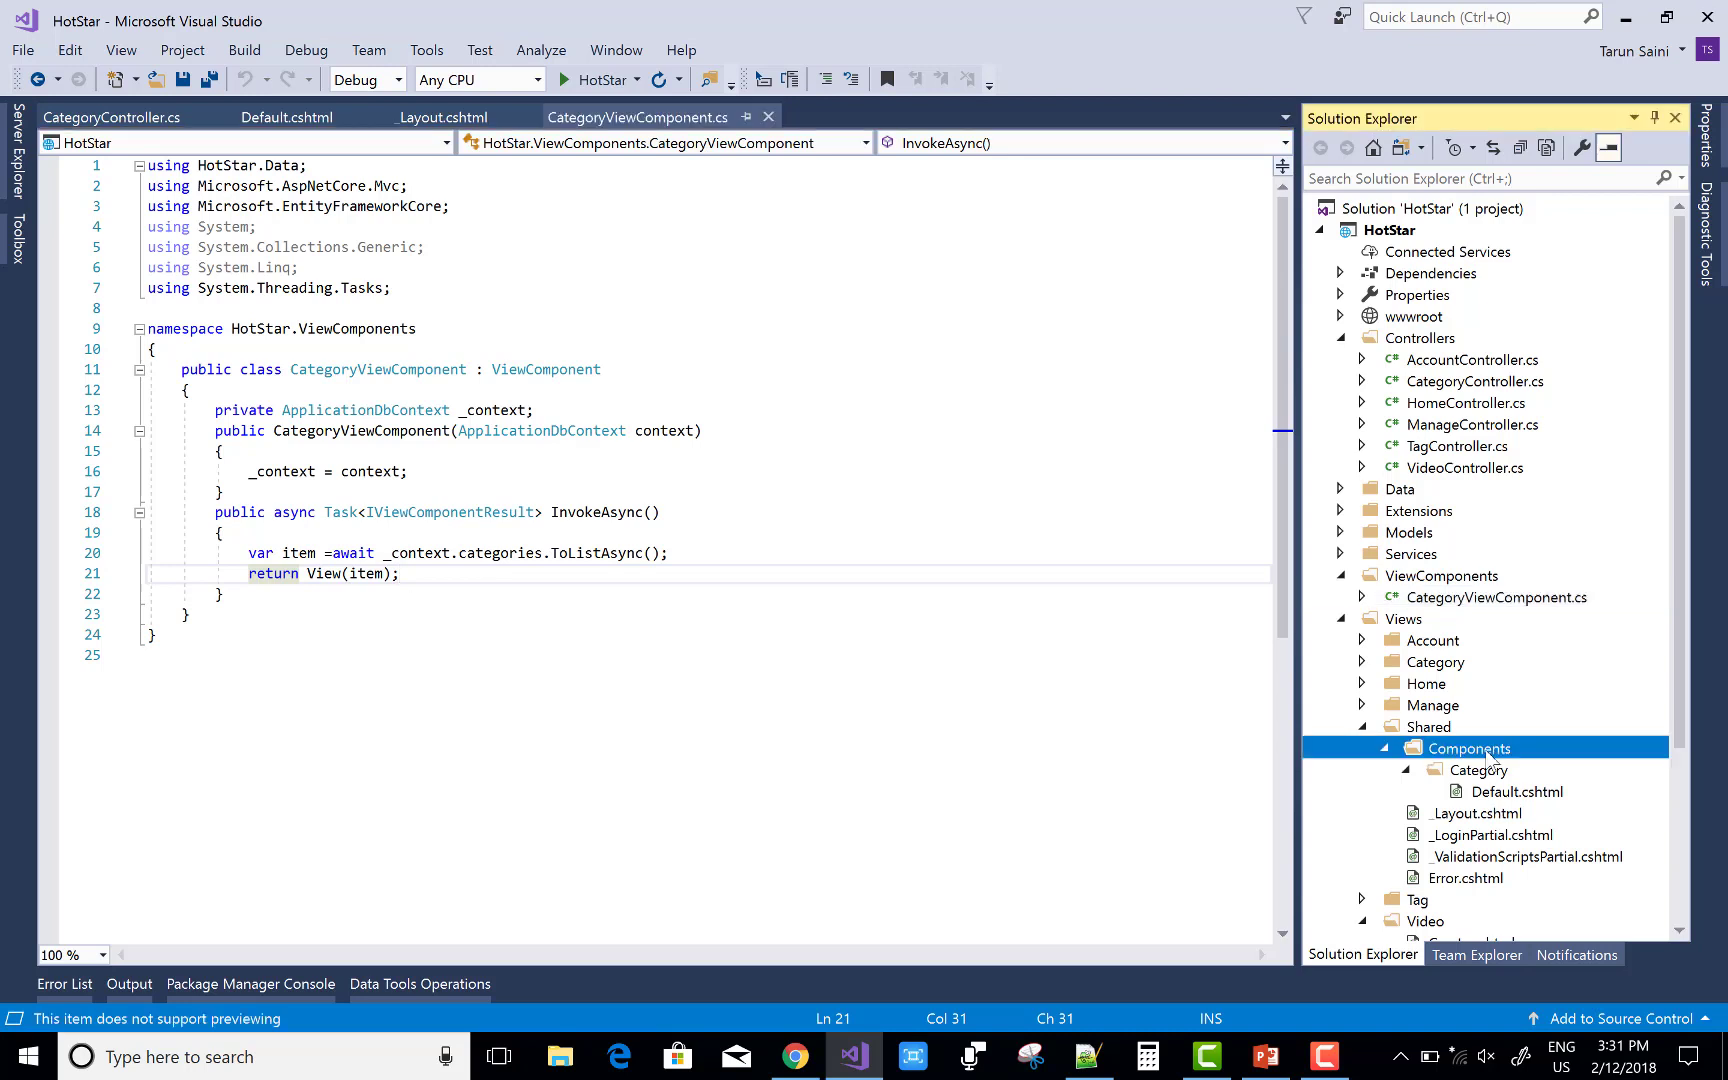
{"action": "left_click", "coordinate": [1478, 769]}
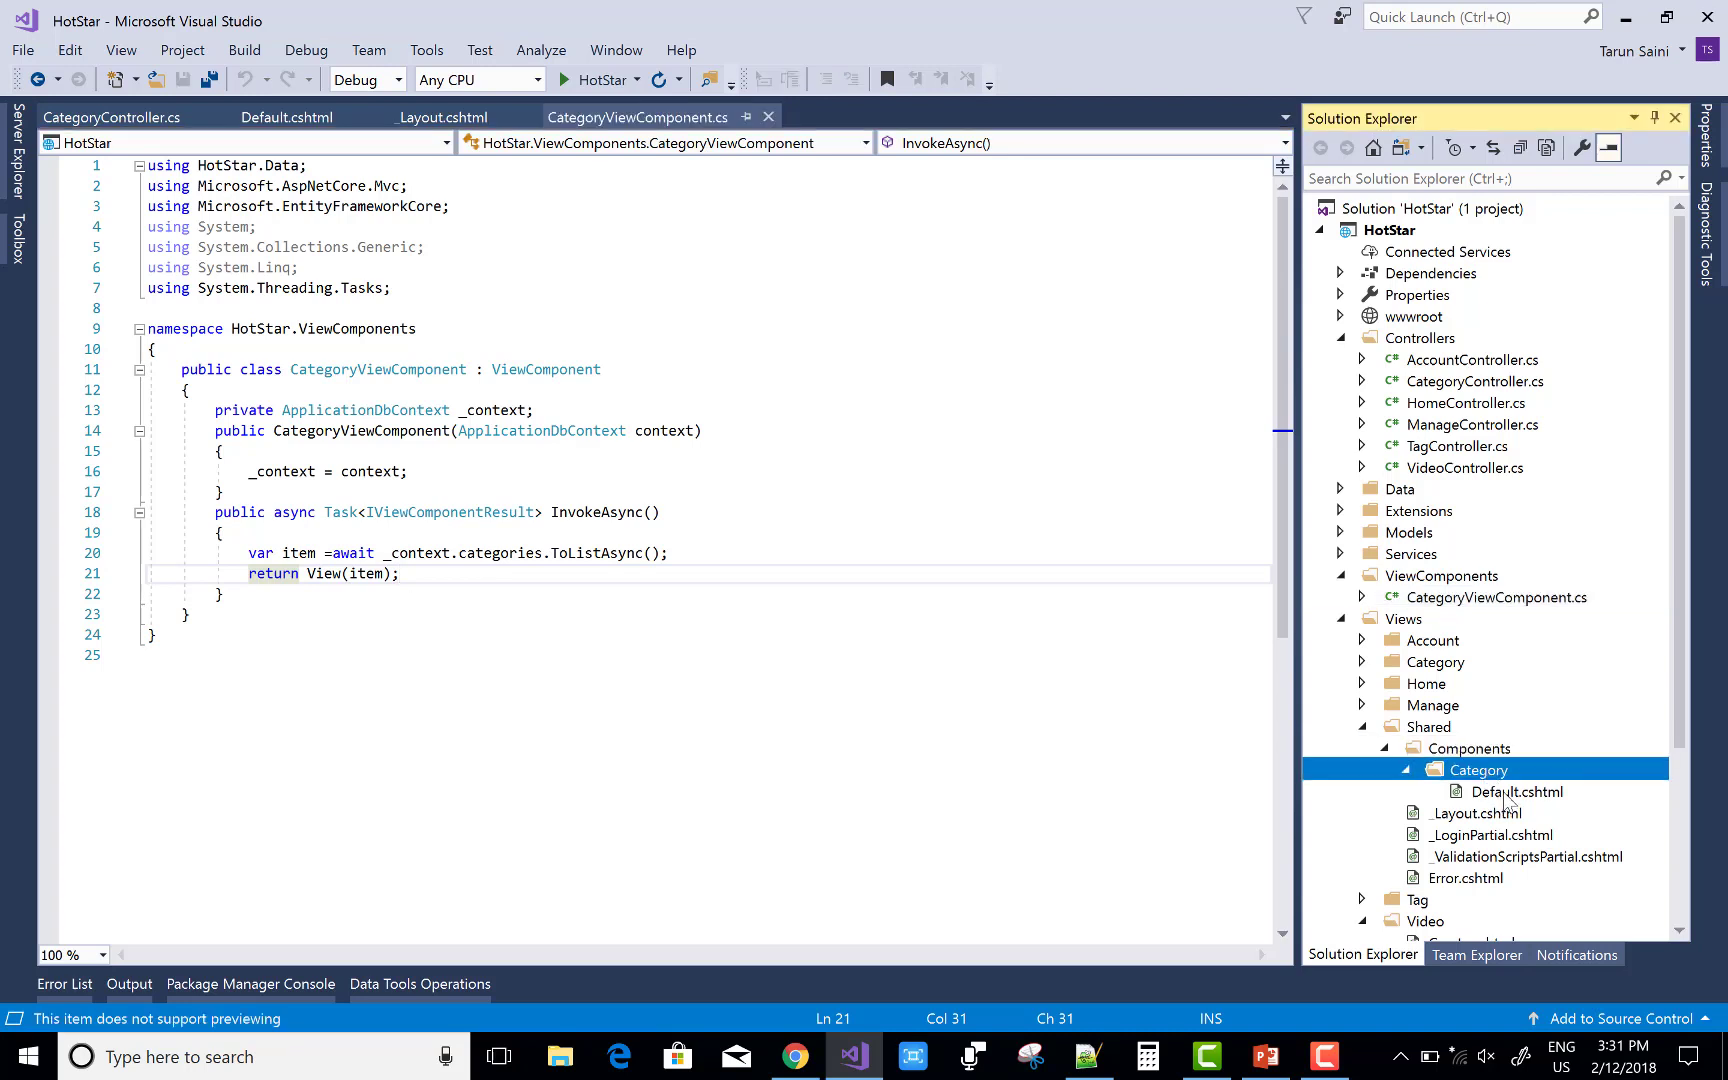